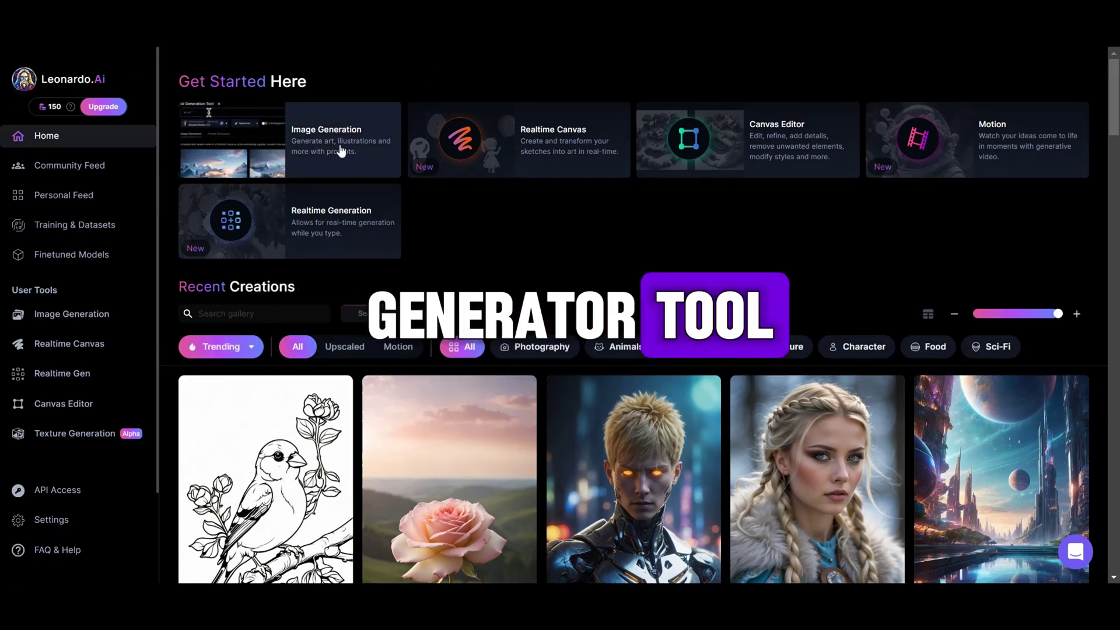
Replace the Image Generation prompt with a realistic woman in casual clothes sitting on a chair.
{"action": "left_click", "coordinate": [289, 140]}
{"action": "left_click_drag", "start_coordinate": [638, 130], "coordinate": [481, 128]}
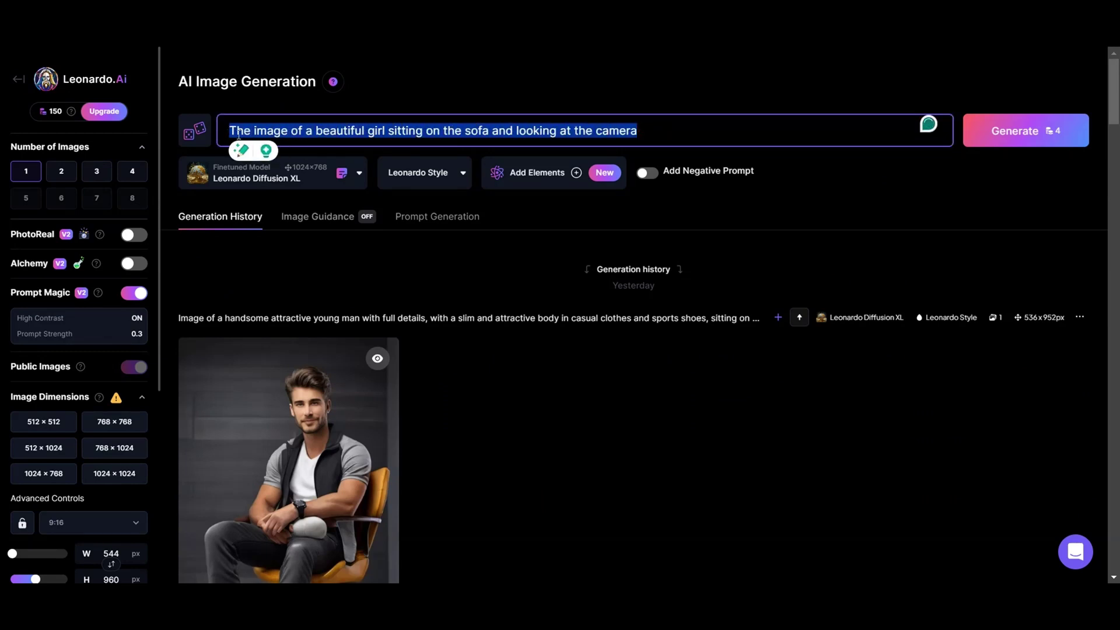
{"action": "key", "text": "BackSpace"}
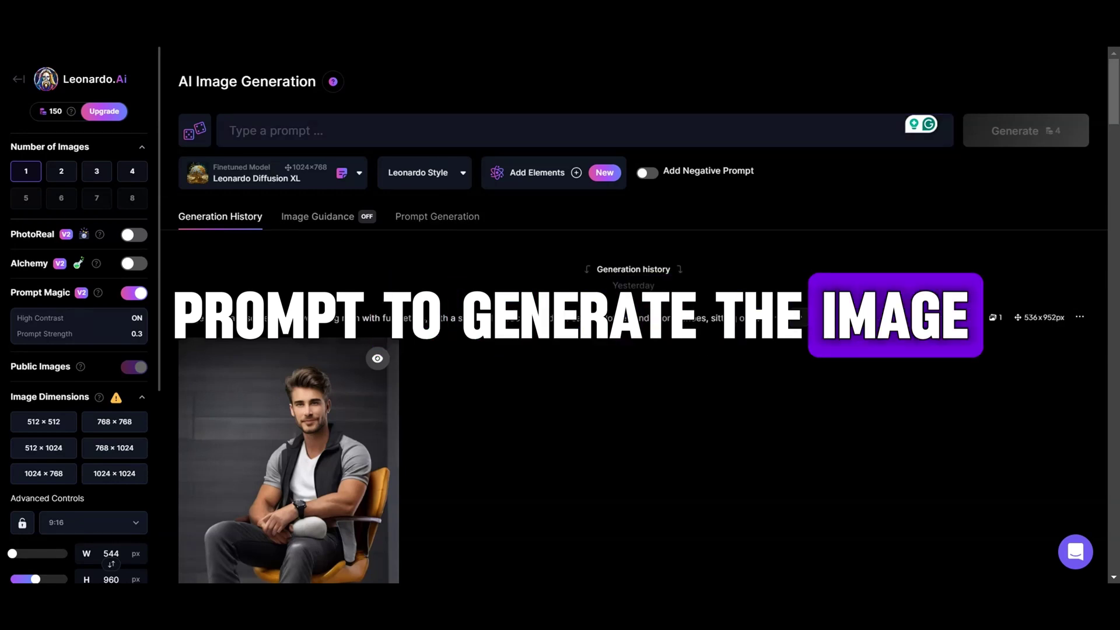
{"action": "left_click", "coordinate": [233, 131]}
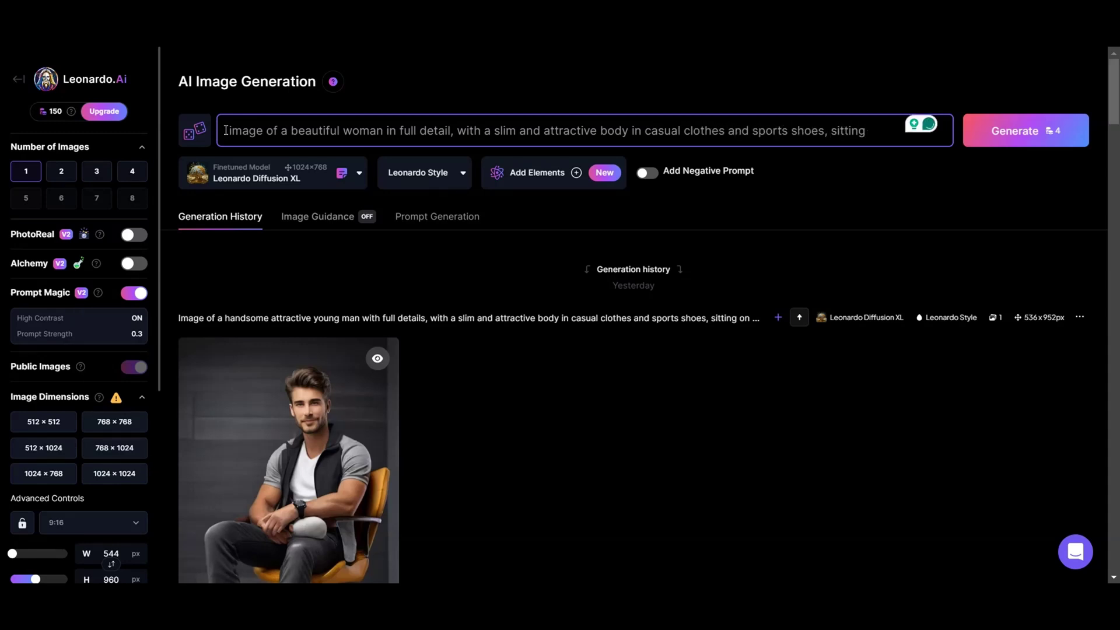
{"action": "type", "text": "ir and looking at the camera, realistic image"}
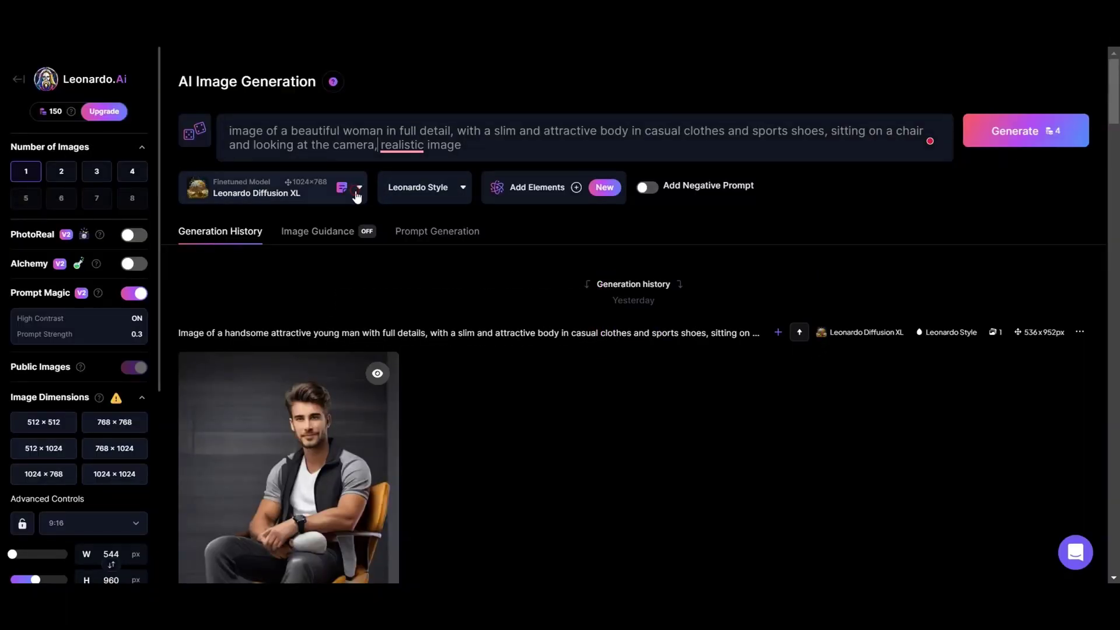
Choose the Leonardo Kino XL model, 9:16 aspect ratio and 4 images per generation.
{"action": "left_click", "coordinate": [357, 191]}
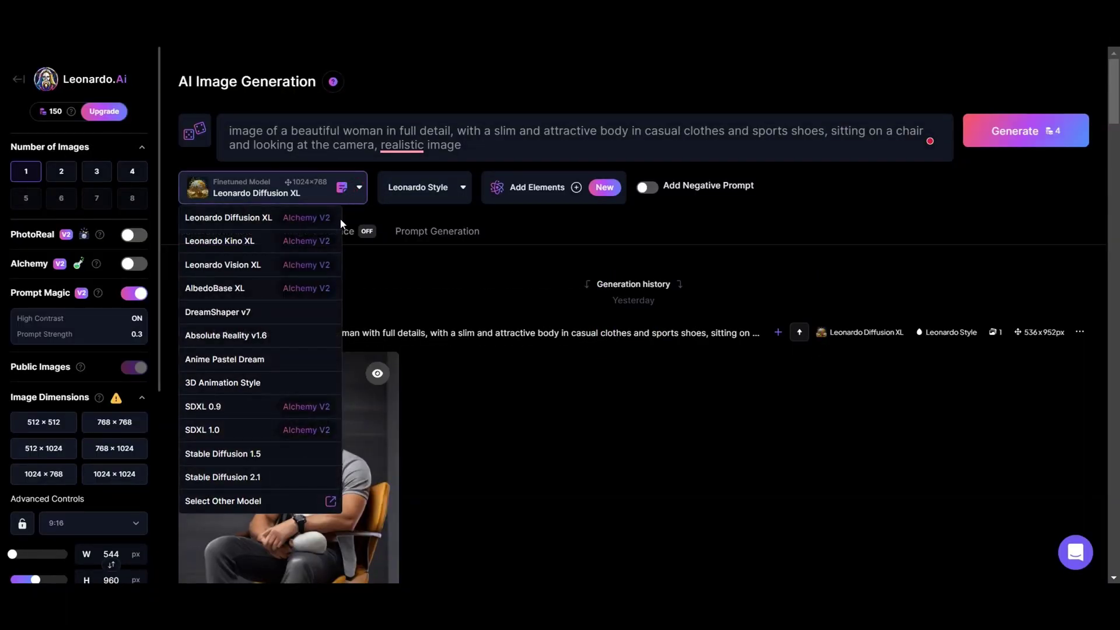
{"action": "left_click", "coordinate": [233, 245]}
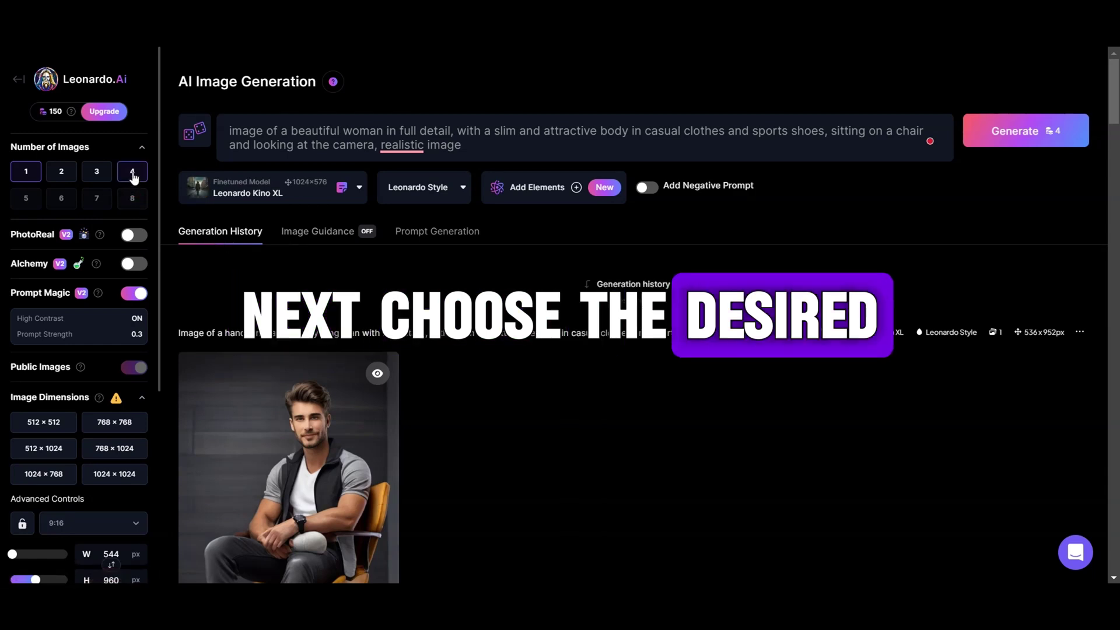
{"action": "scroll", "coordinate": [88, 369], "scroll_direction": "down", "scroll_amount": 4}
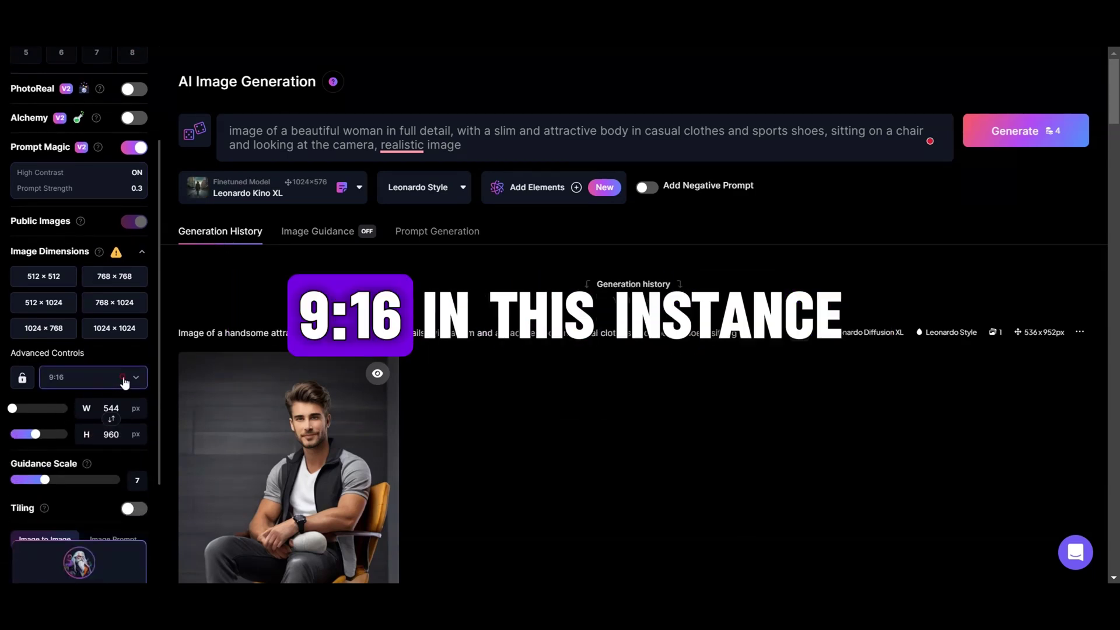
{"action": "left_click", "coordinate": [88, 378]}
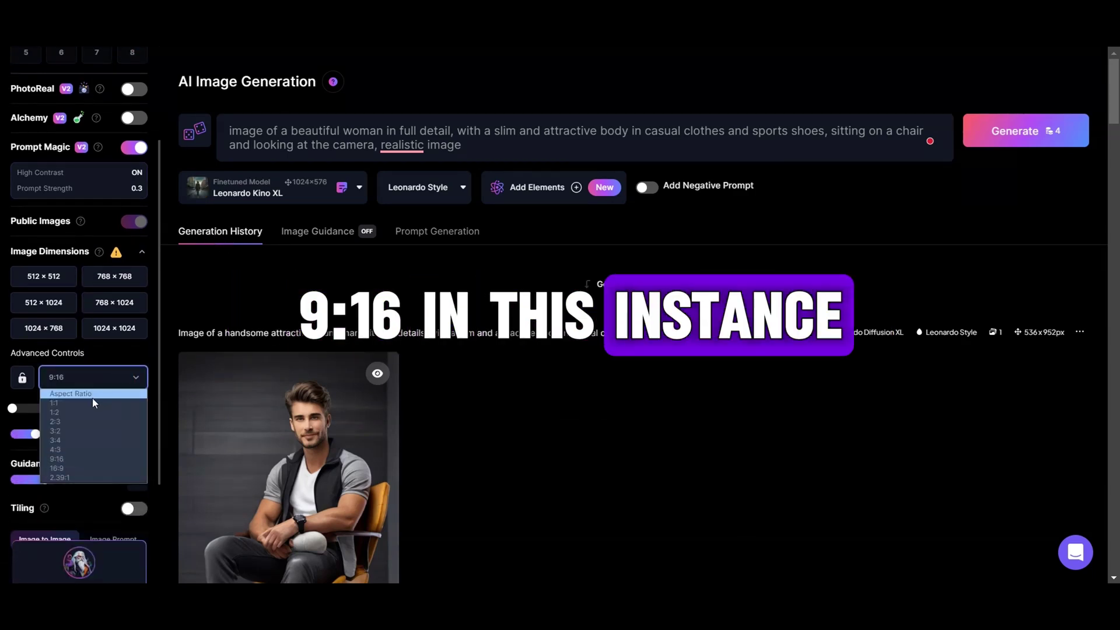
{"action": "left_click", "coordinate": [60, 461]}
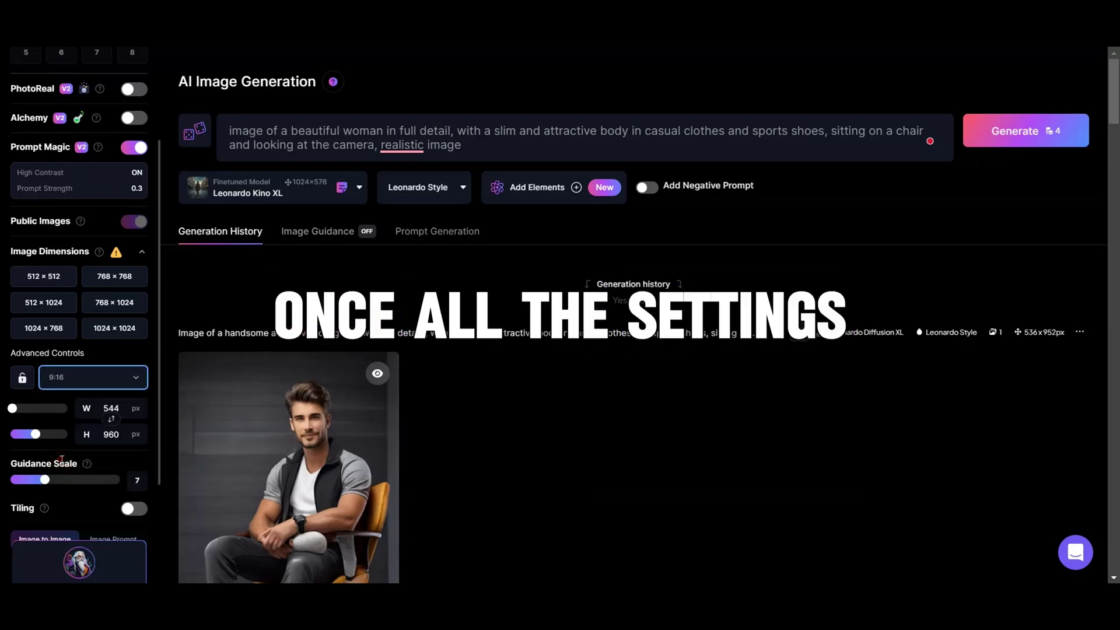
{"action": "scroll", "coordinate": [65, 264], "scroll_direction": "up", "scroll_amount": 4}
{"action": "left_click", "coordinate": [132, 173]}
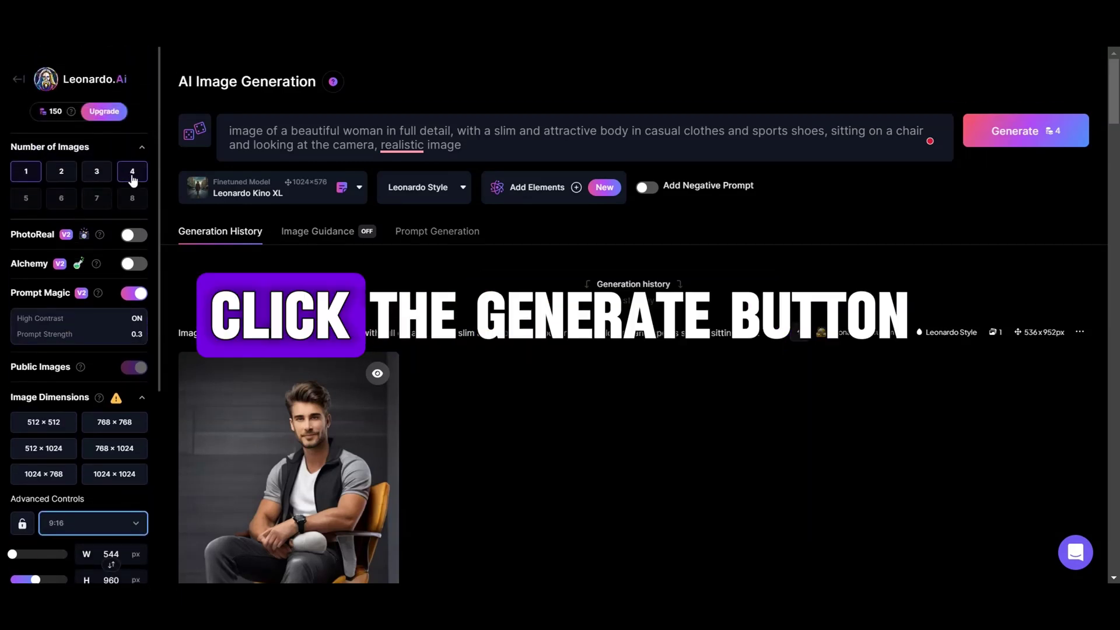
Generate the four images, preview the fourth one and download it as a JPG.
{"action": "left_click", "coordinate": [1030, 133]}
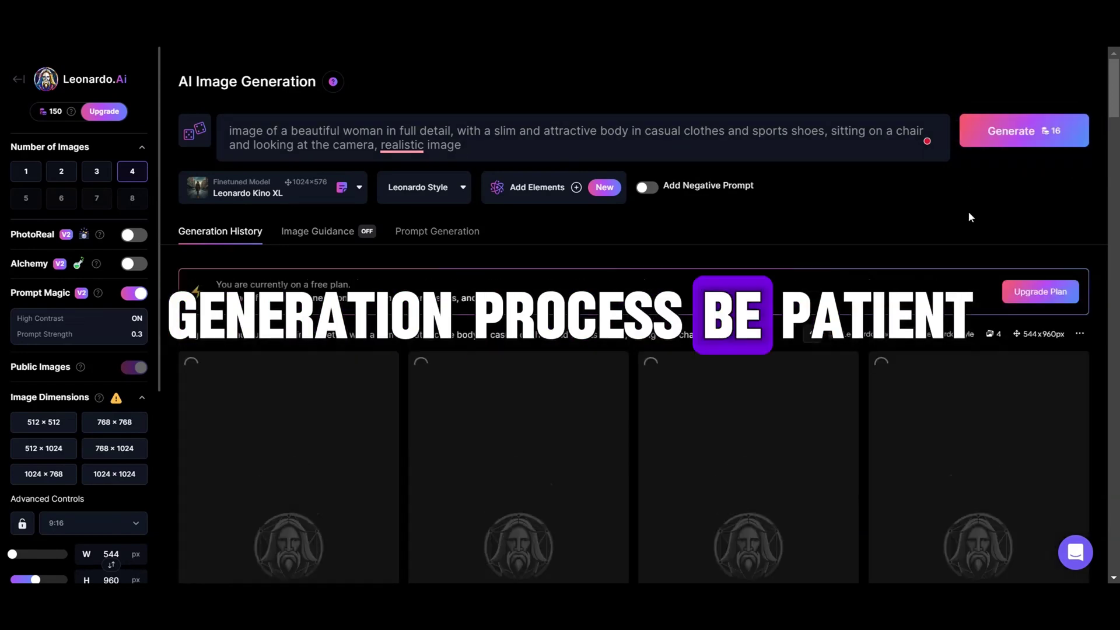
{"action": "left_click_drag", "start_coordinate": [1116, 105], "coordinate": [1117, 124]}
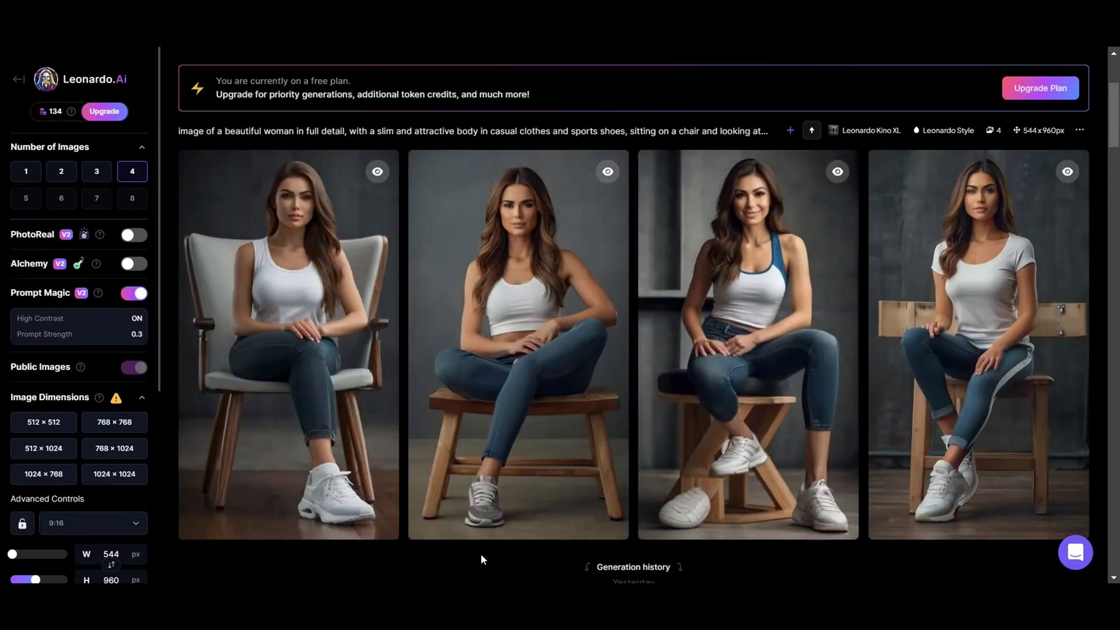
{"action": "mouse_move", "coordinate": [979, 351]}
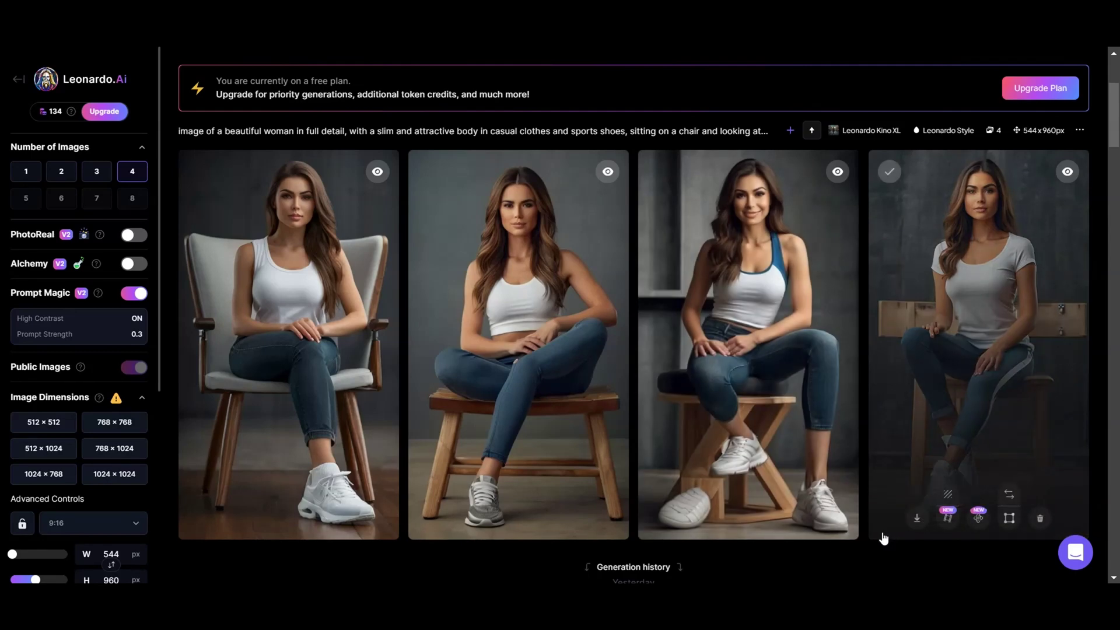
{"action": "left_click", "coordinate": [955, 338]}
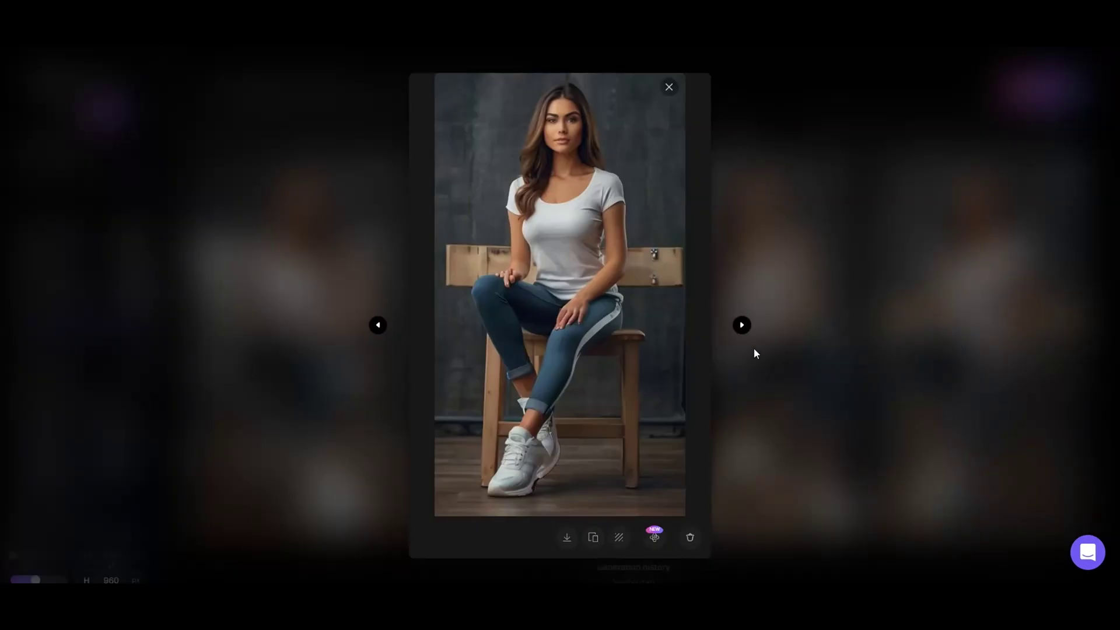
{"action": "left_click", "coordinate": [669, 88]}
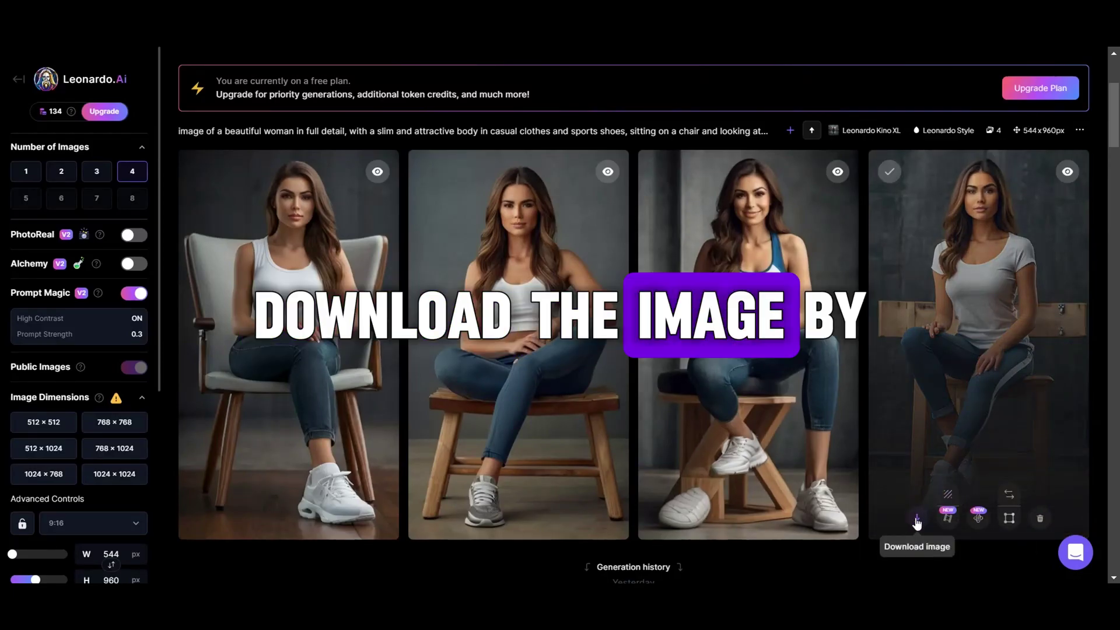
{"action": "left_click", "coordinate": [918, 523]}
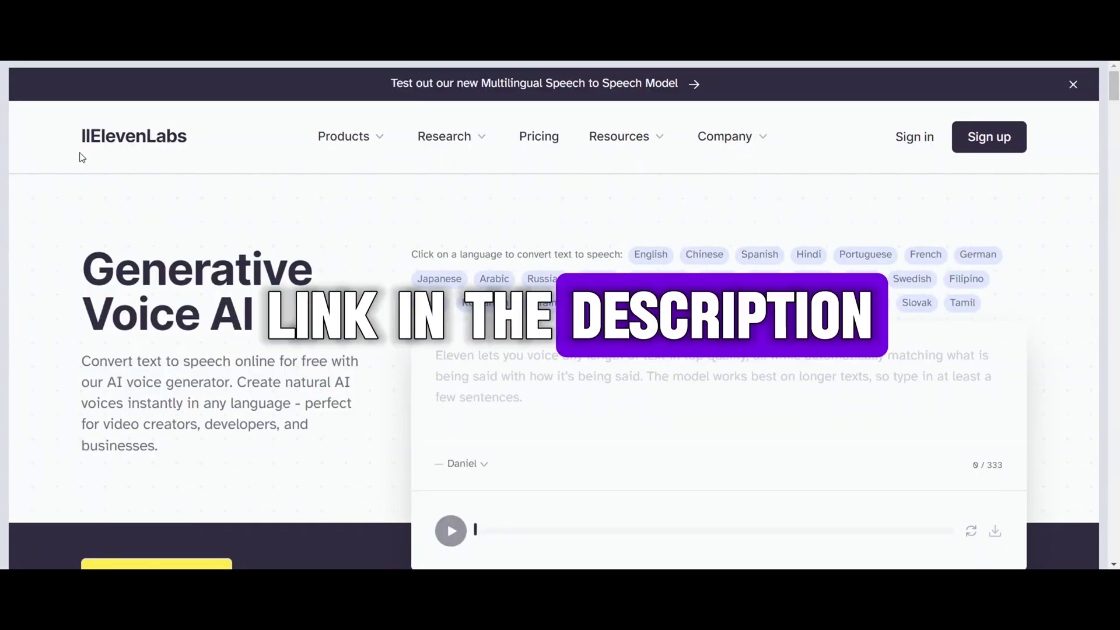
Select the Chris voice, paste the DiD Studio talking-head script and generate the speech.
{"action": "left_click", "coordinate": [990, 137]}
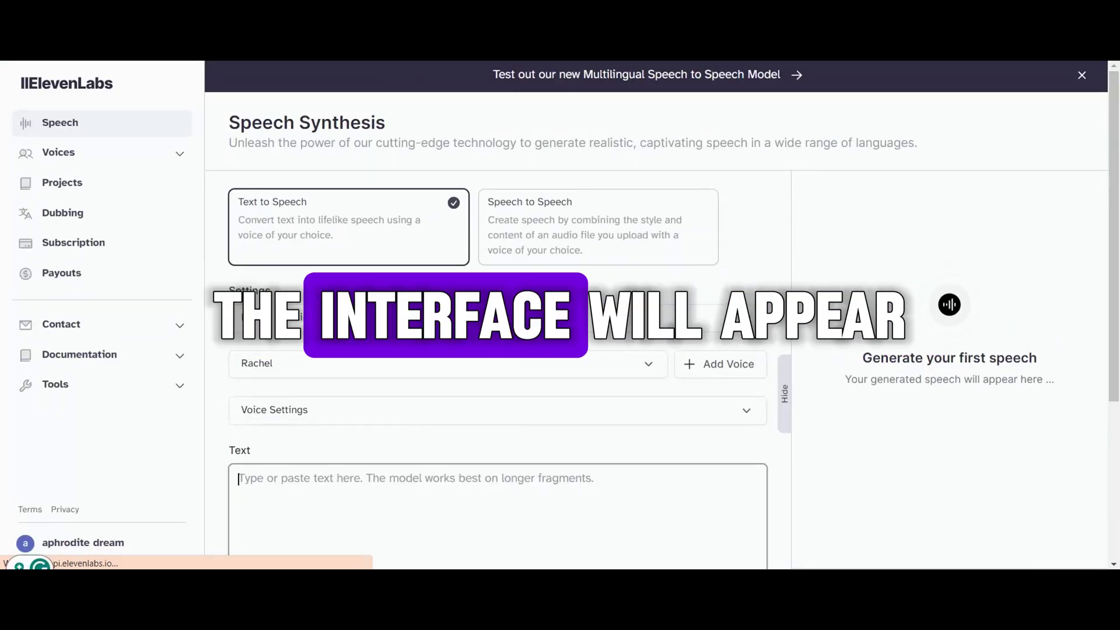
{"action": "left_click", "coordinate": [599, 361]}
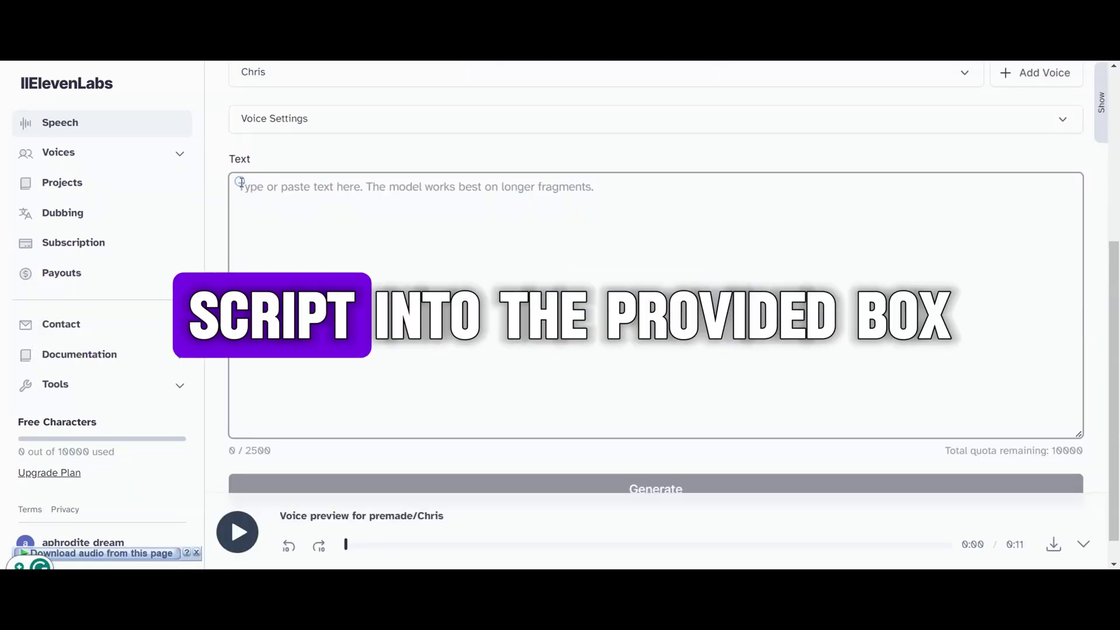
{"action": "right_click", "coordinate": [240, 183]}
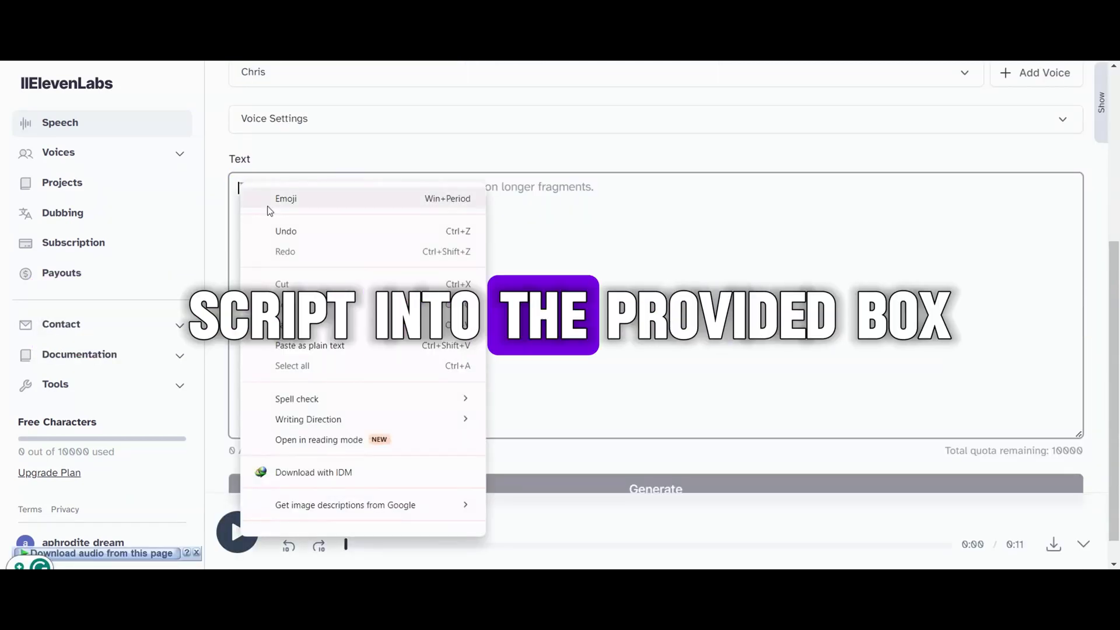
{"action": "key", "text": "Escape"}
{"action": "type", "text": "Talking head photos have become a popular trend on social media, with many content creators utilizing them to enhance their online presence. While DiD Studio stands out as an excellent talking photo generator, the drawback lies in the requirement to make payments for video generation on DiD. However, there's no need to fret; you can create videos without any cost, just like I did, and crucially, without the inclusion of watermarks like those found on DiD."}
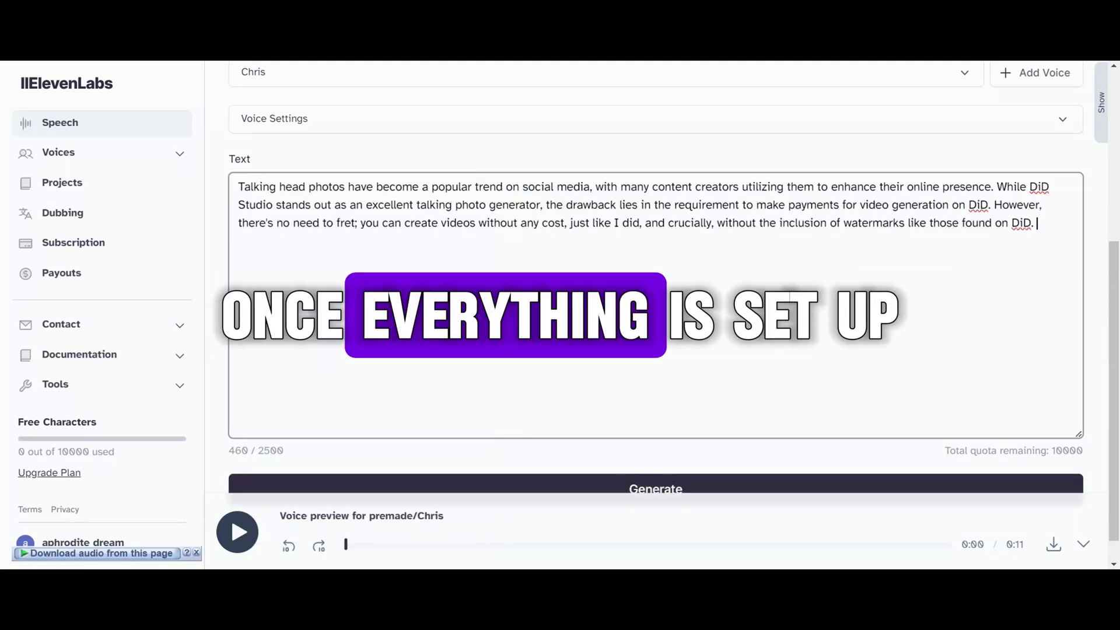
{"action": "scroll", "coordinate": [585, 430], "scroll_direction": "down", "scroll_amount": 1}
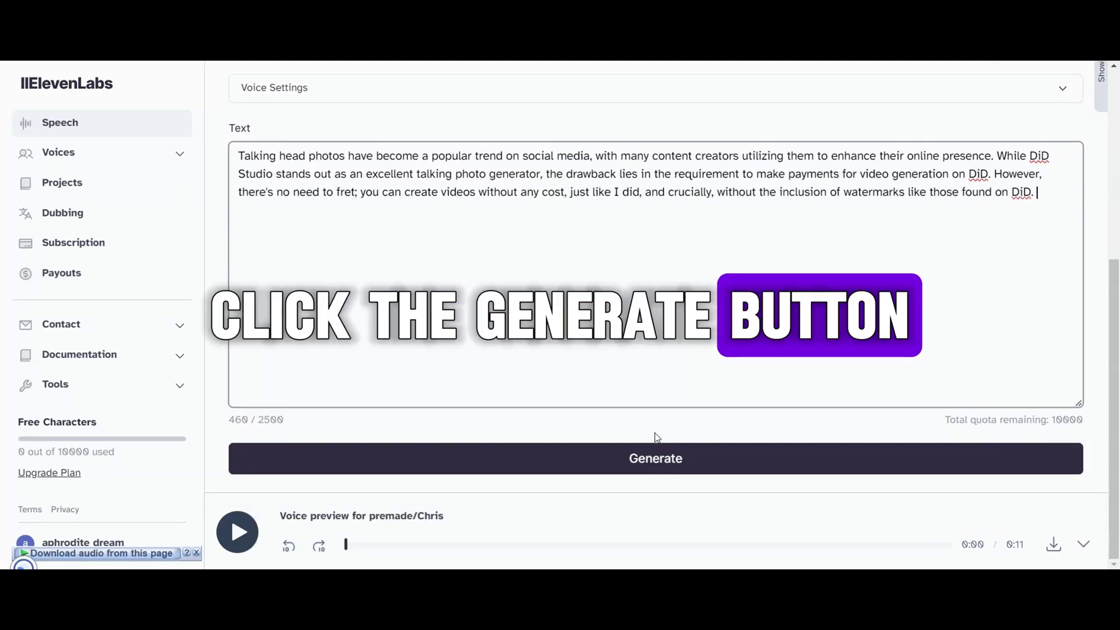
{"action": "left_click", "coordinate": [654, 460]}
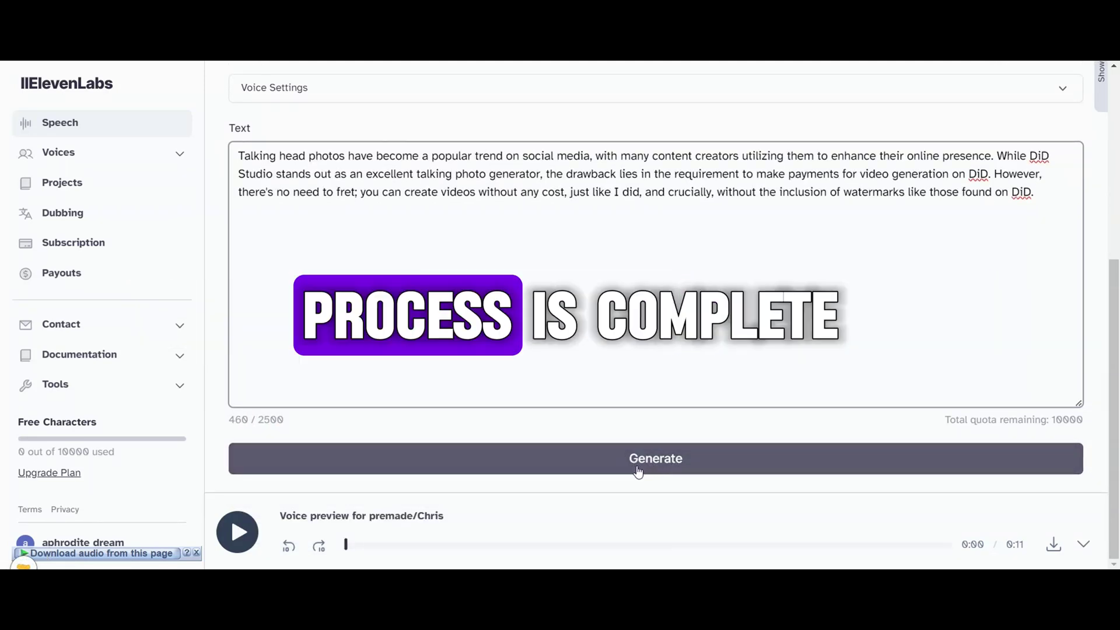
{"action": "left_click", "coordinate": [659, 461]}
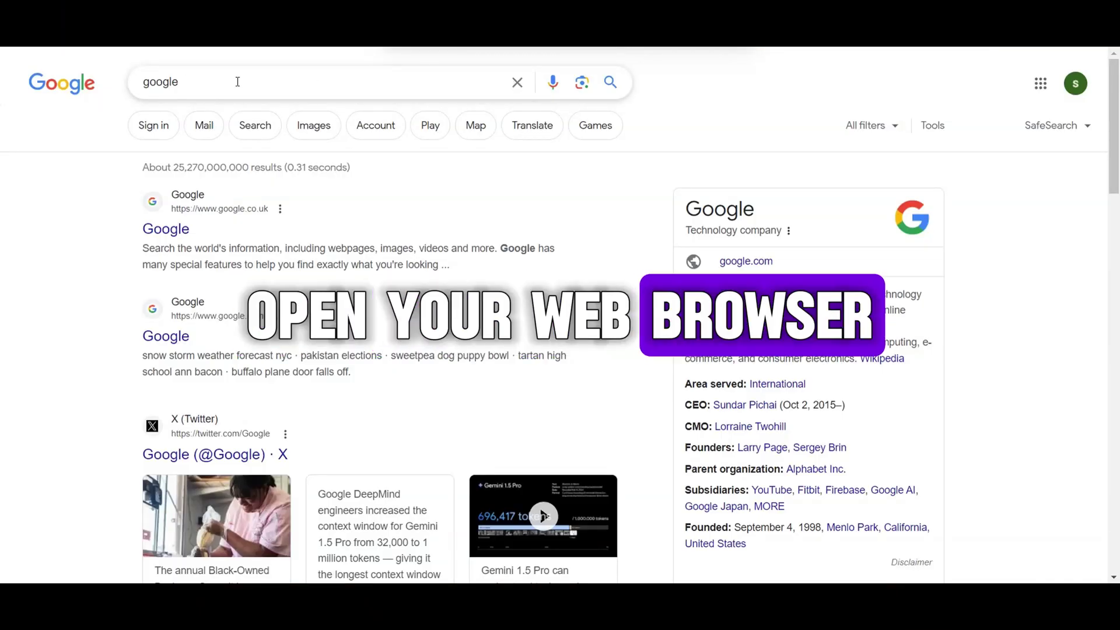
Search Google for the pasted TokkingHeads query.
{"action": "double_click", "coordinate": [224, 82]}
{"action": "right_click", "coordinate": [175, 81]}
{"action": "left_click", "coordinate": [210, 159]}
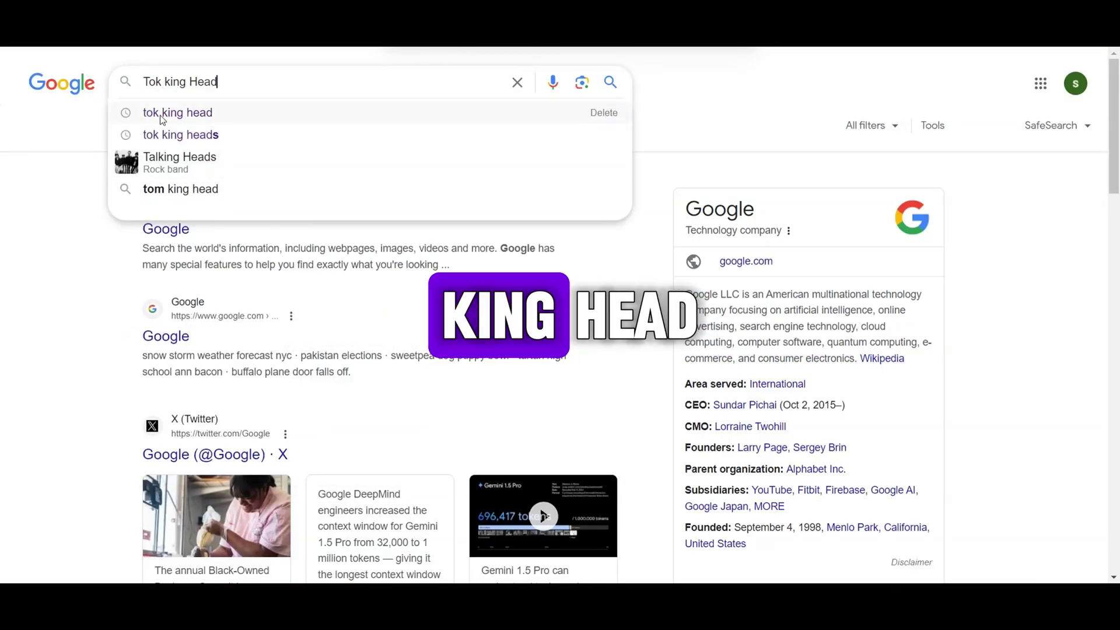
{"action": "left_click", "coordinate": [611, 84]}
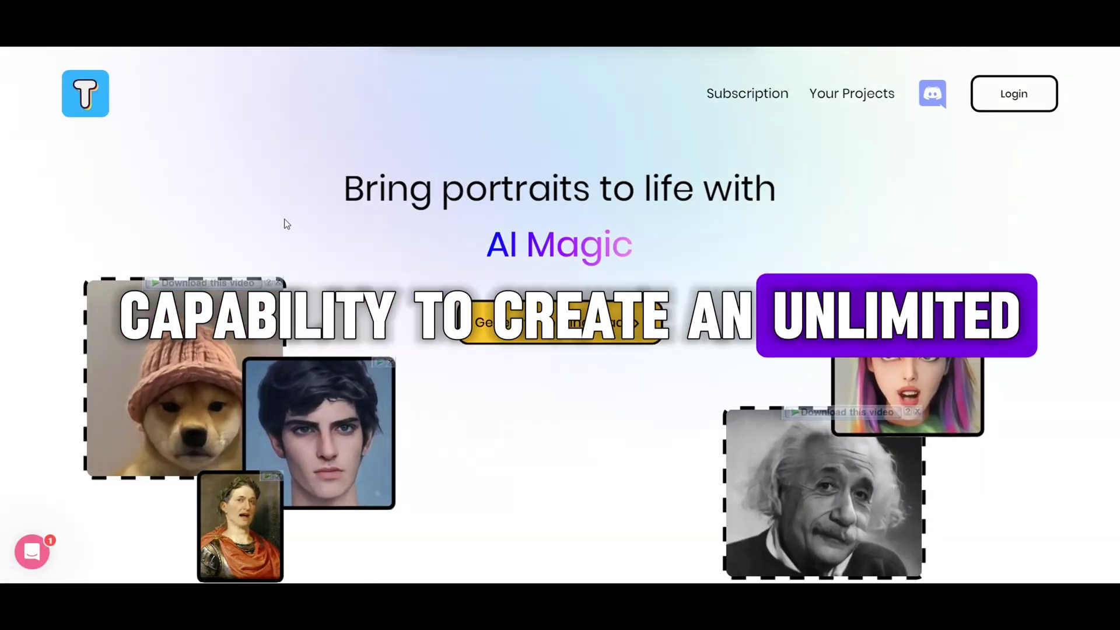
{"action": "scroll", "coordinate": [870, 364], "scroll_direction": "down", "scroll_amount": 2}
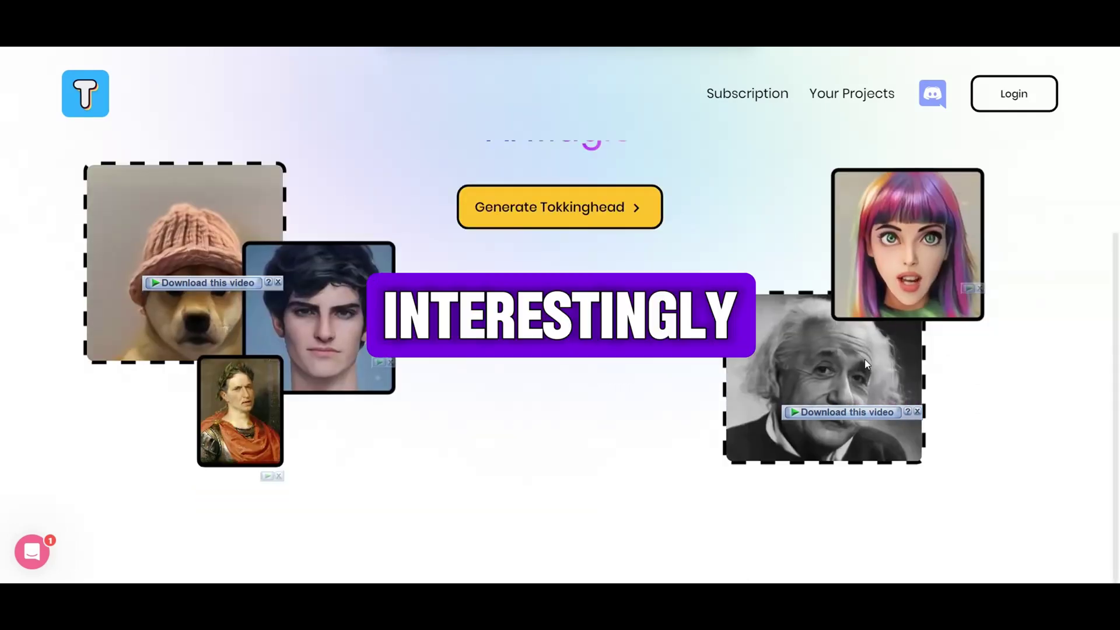
{"action": "scroll", "coordinate": [863, 357], "scroll_direction": "up", "scroll_amount": 2}
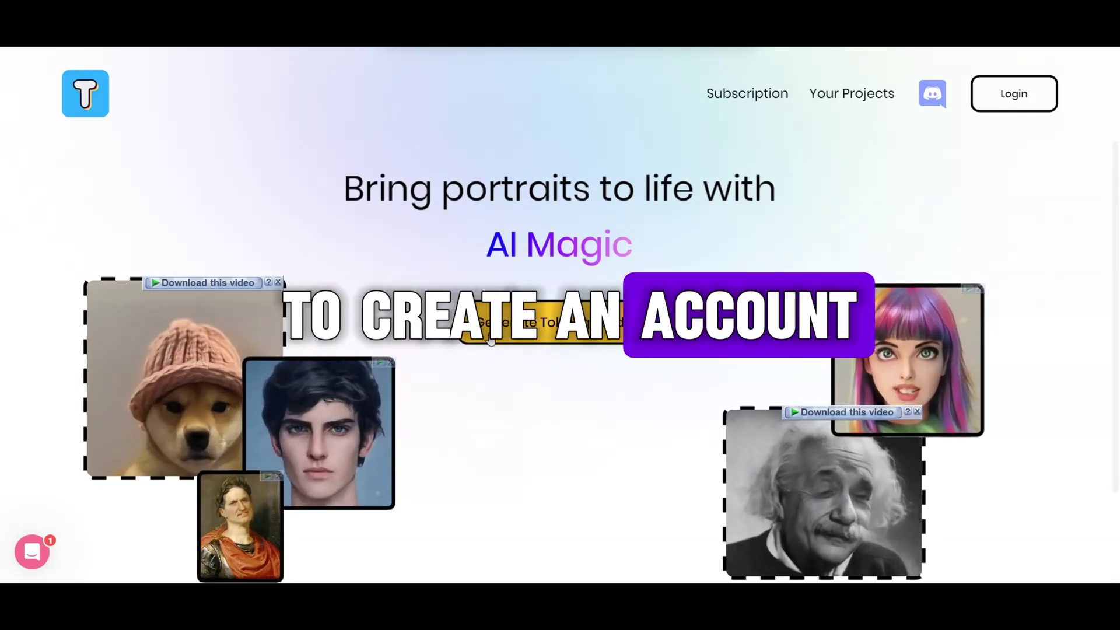
Upload the downloaded seated-woman photo as the Tokkinghead avatar and continue to the drive step.
{"action": "left_click", "coordinate": [598, 336]}
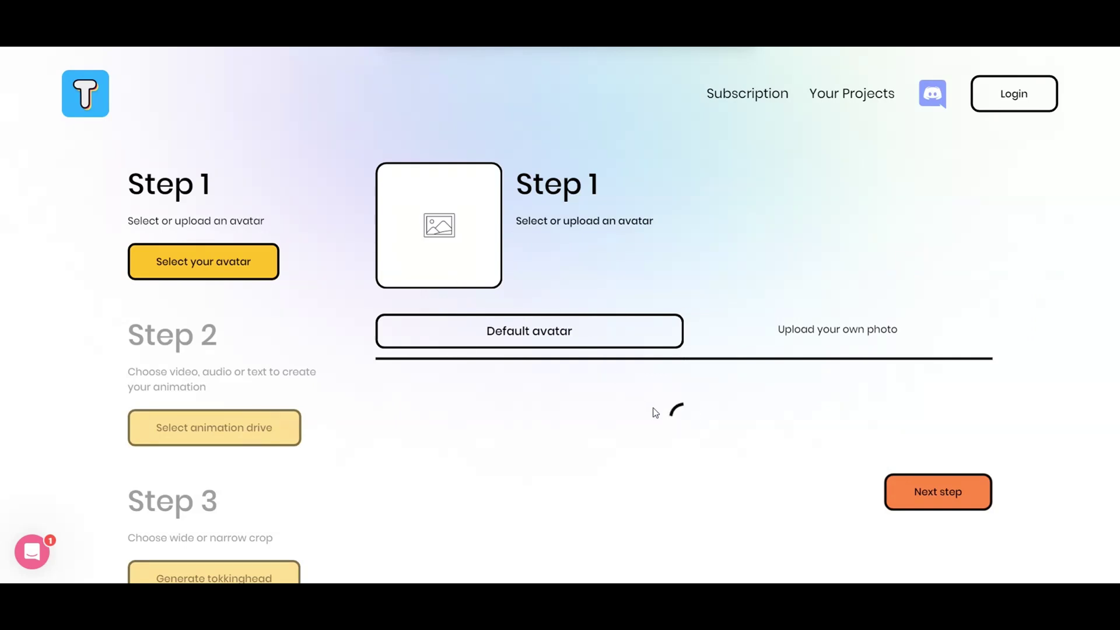
{"action": "scroll", "coordinate": [657, 418], "scroll_direction": "down", "scroll_amount": 1}
{"action": "left_click", "coordinate": [417, 405]}
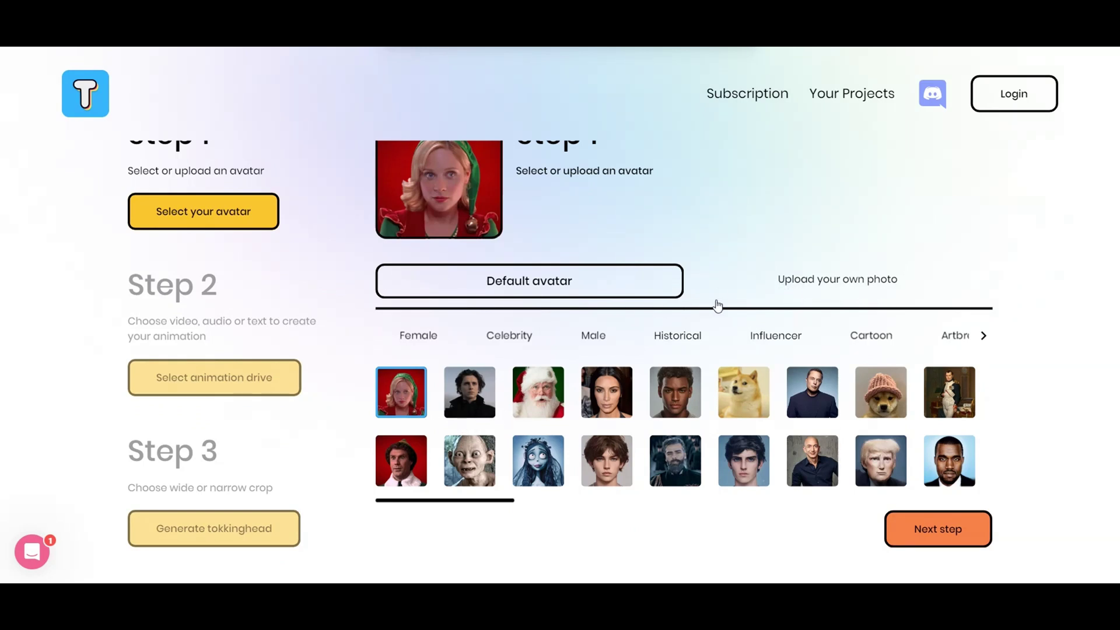
{"action": "left_click", "coordinate": [832, 283]}
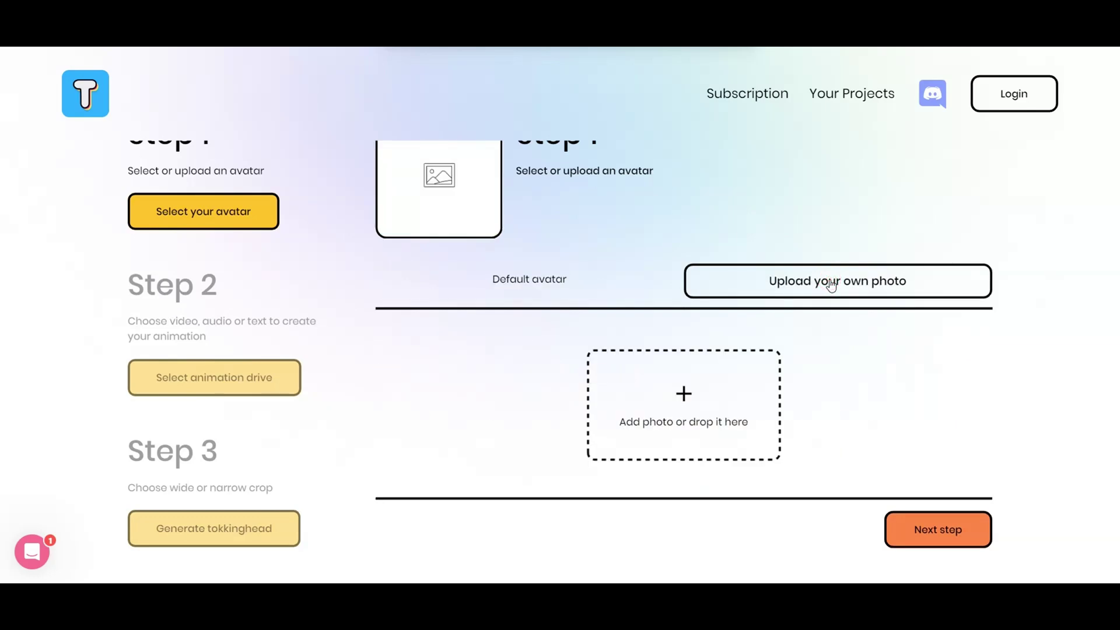
{"action": "left_click", "coordinate": [684, 397]}
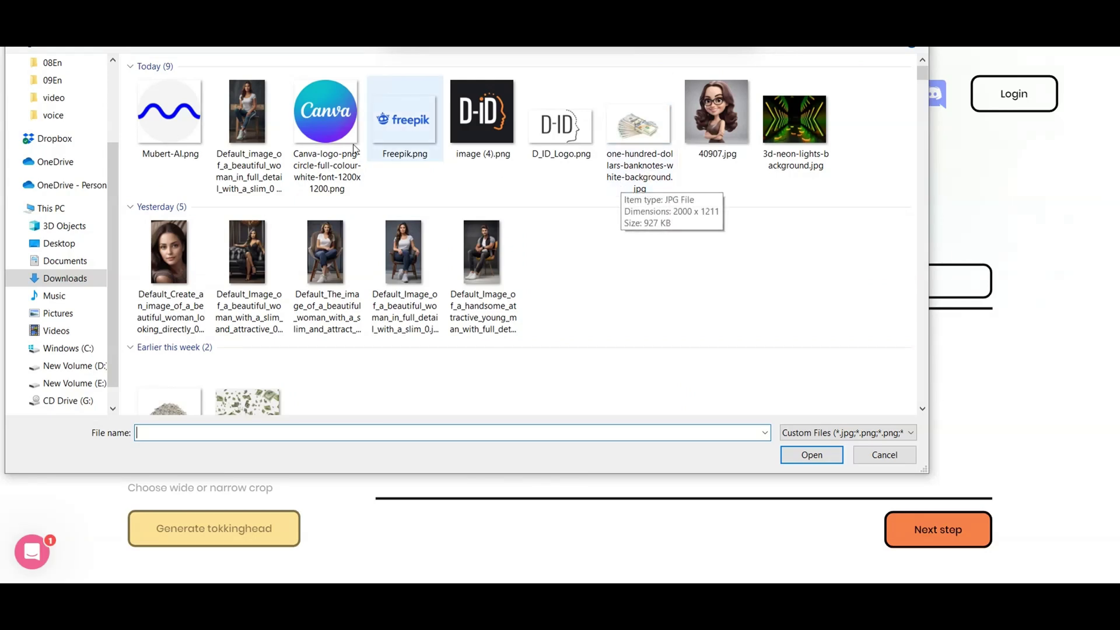
{"action": "double_click", "coordinate": [250, 132]}
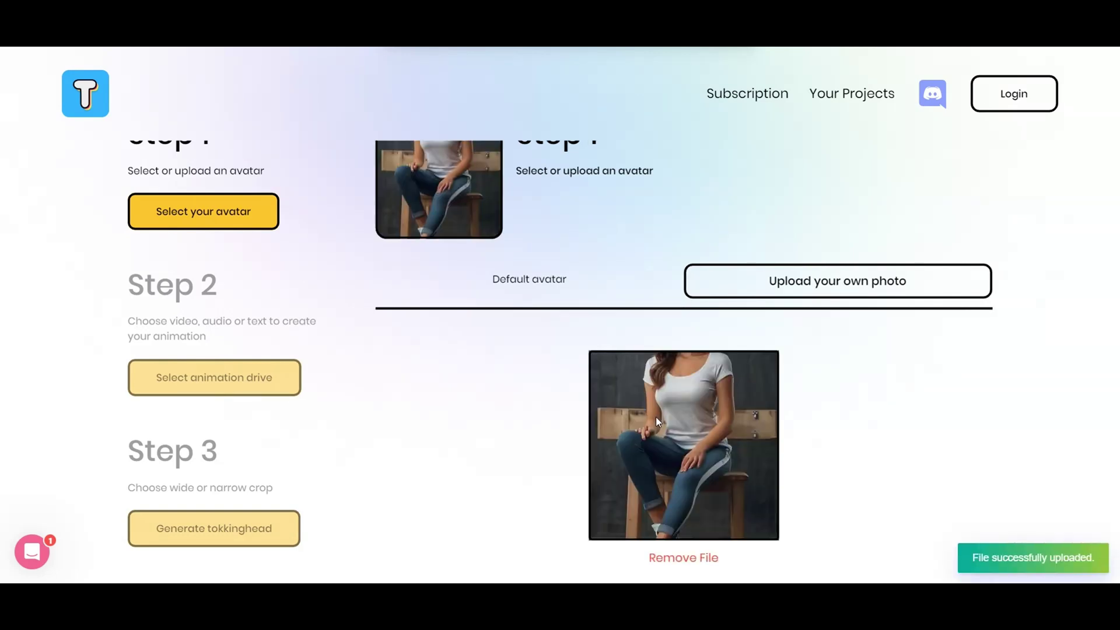
{"action": "scroll", "coordinate": [714, 476], "scroll_direction": "down", "scroll_amount": 3}
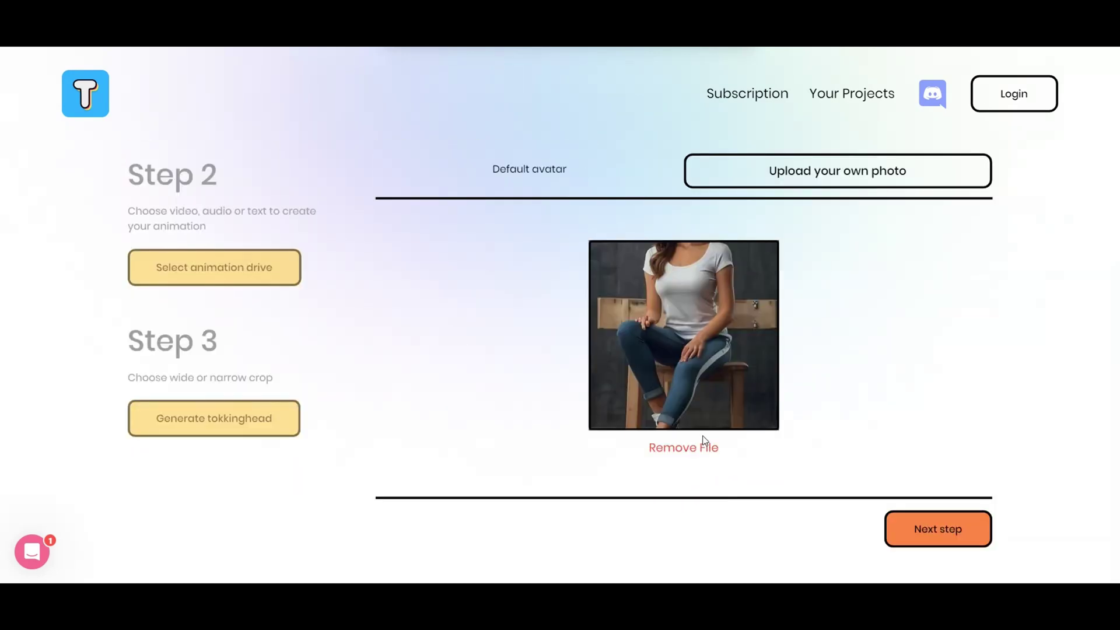
{"action": "scroll", "coordinate": [703, 438], "scroll_direction": "up", "scroll_amount": 3}
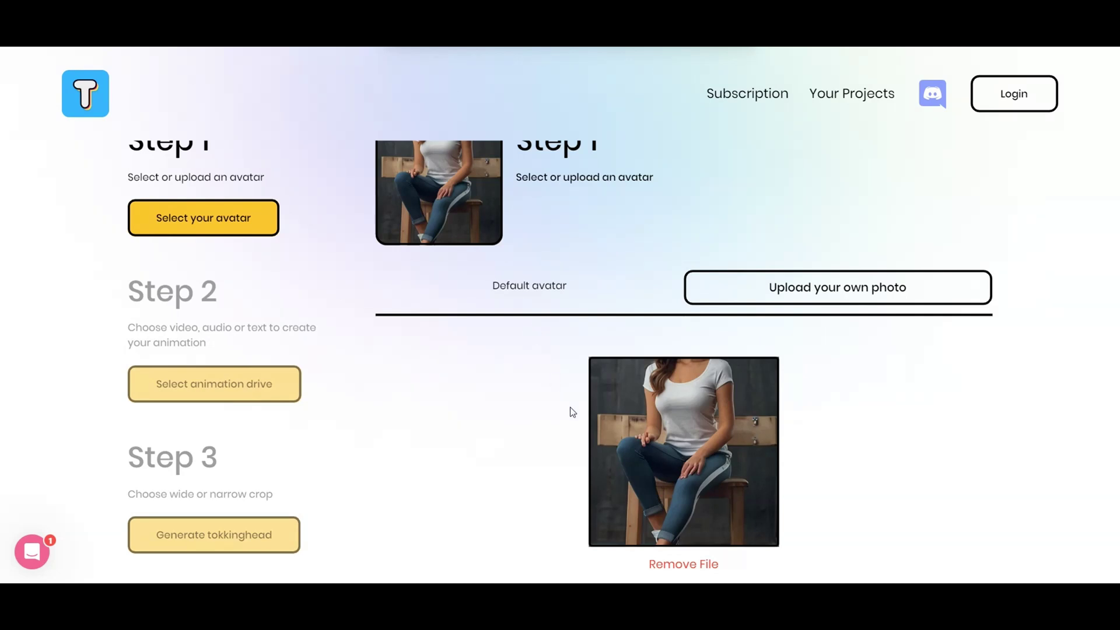
{"action": "scroll", "coordinate": [665, 446], "scroll_direction": "down", "scroll_amount": 2}
{"action": "scroll", "coordinate": [672, 445], "scroll_direction": "down", "scroll_amount": 1}
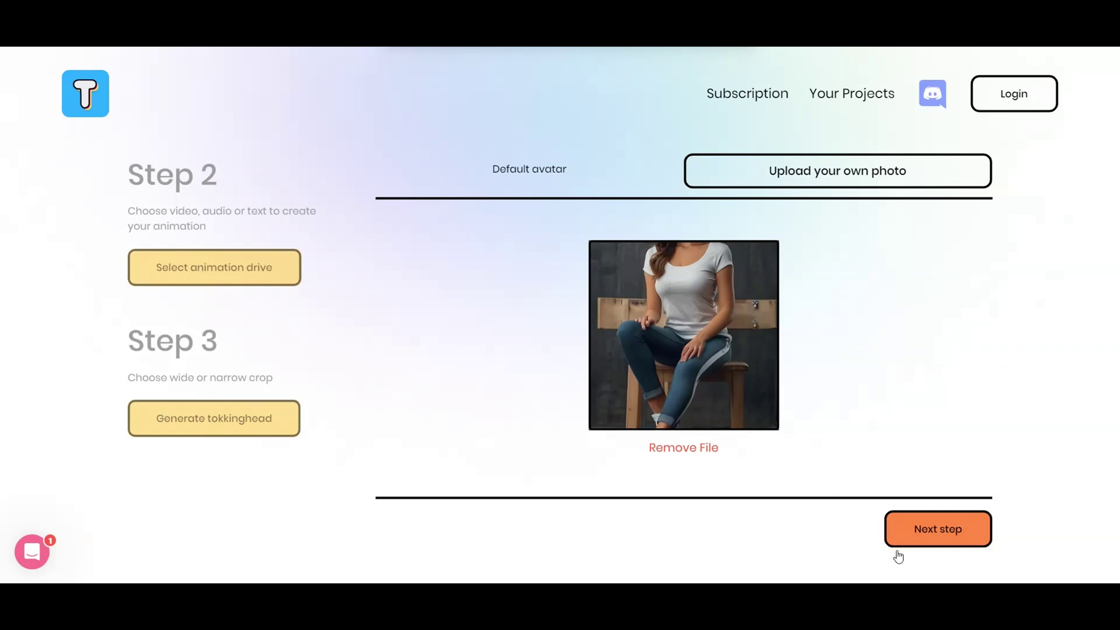
{"action": "left_click", "coordinate": [938, 534]}
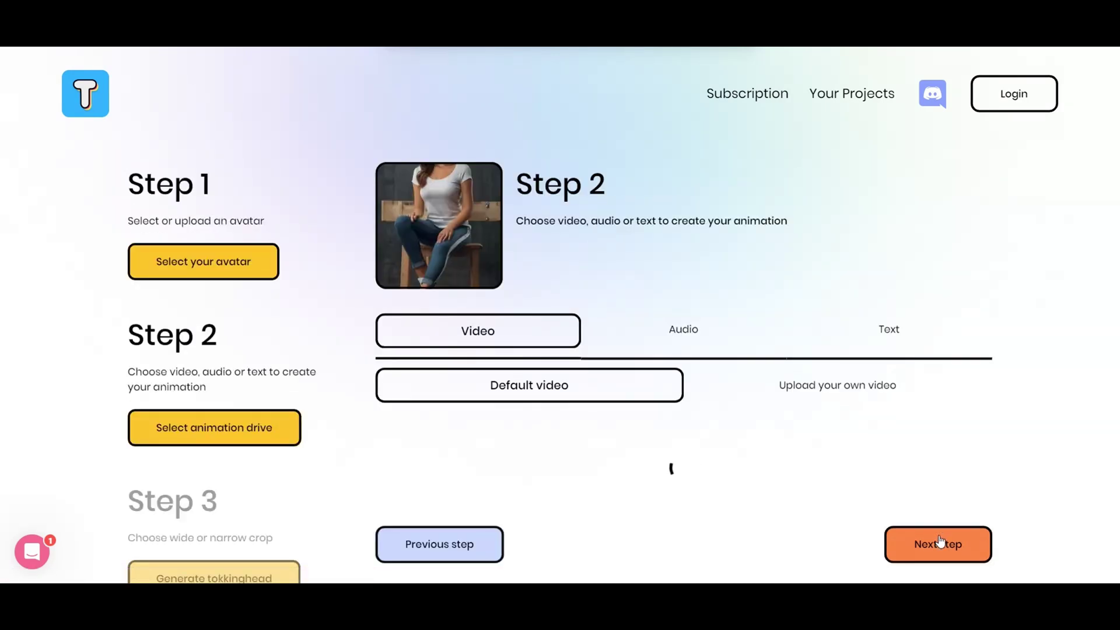
{"action": "scroll", "coordinate": [842, 482], "scroll_direction": "down", "scroll_amount": 1}
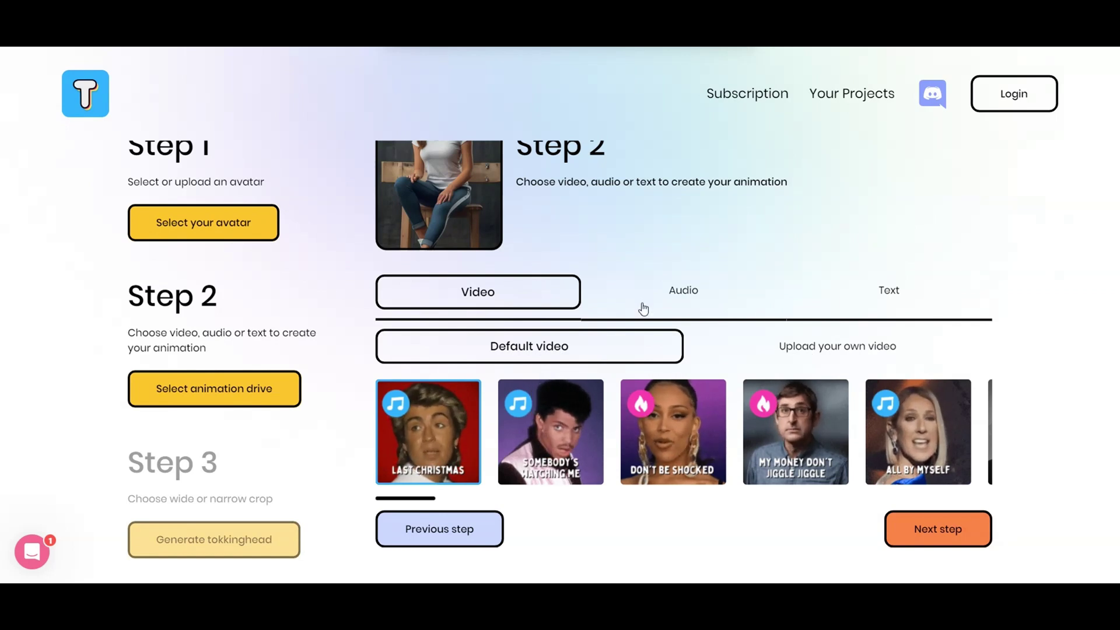
Upload today's ElevenLabs mp3 as the custom audio driving the avatar animation.
{"action": "left_click", "coordinate": [684, 291]}
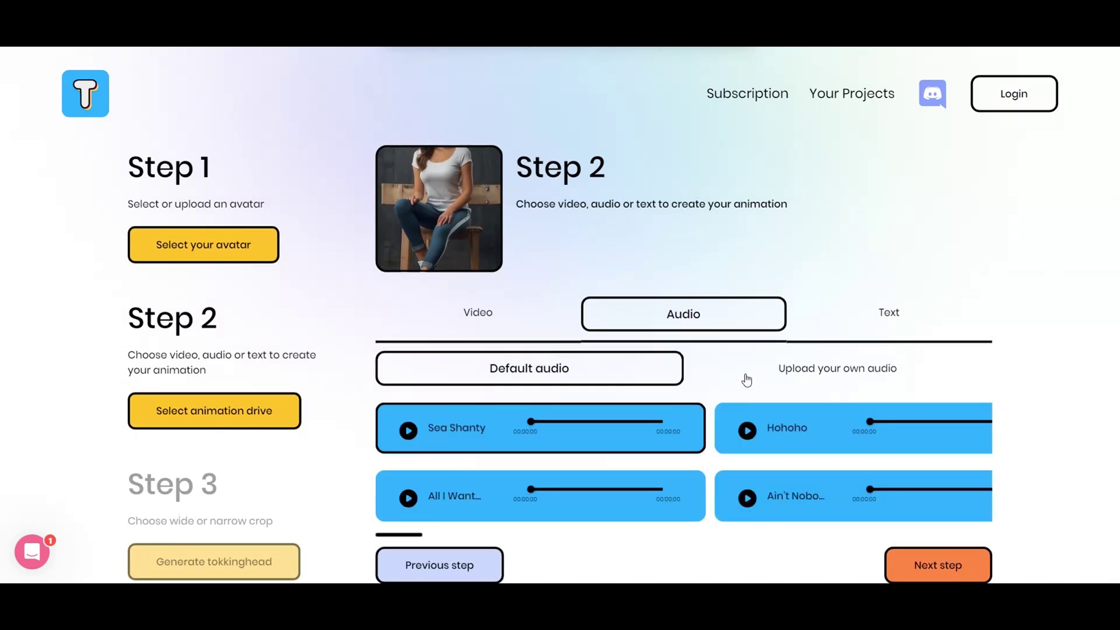
{"action": "left_click", "coordinate": [830, 371]}
{"action": "scroll", "coordinate": [788, 386], "scroll_direction": "down", "scroll_amount": 3}
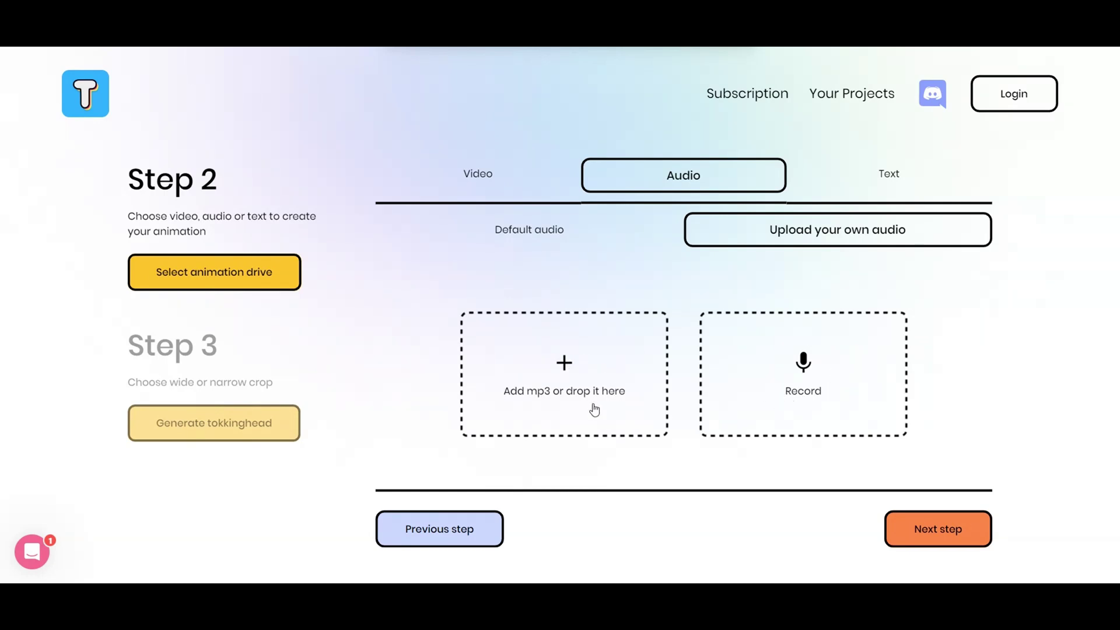
{"action": "left_click", "coordinate": [565, 375]}
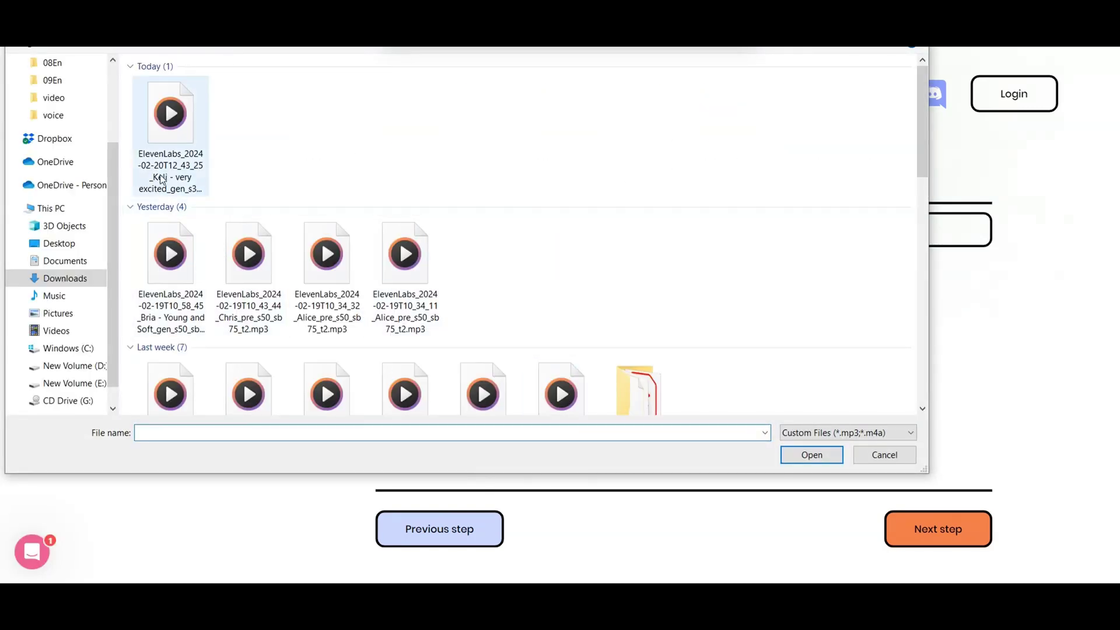
{"action": "mouse_move", "coordinate": [170, 123]}
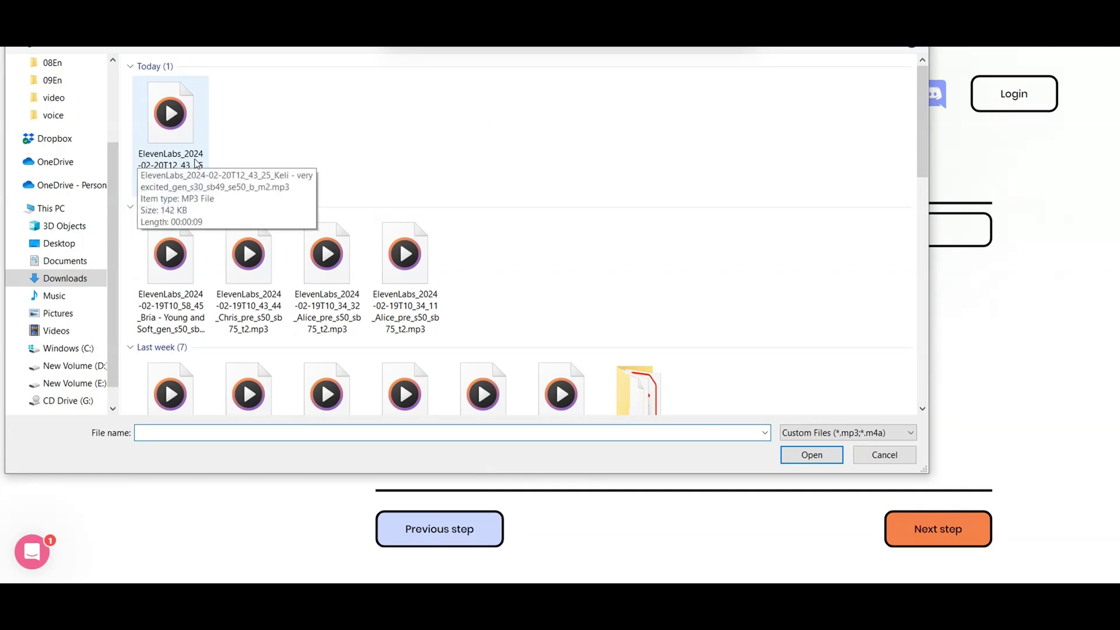
{"action": "left_click", "coordinate": [163, 144]}
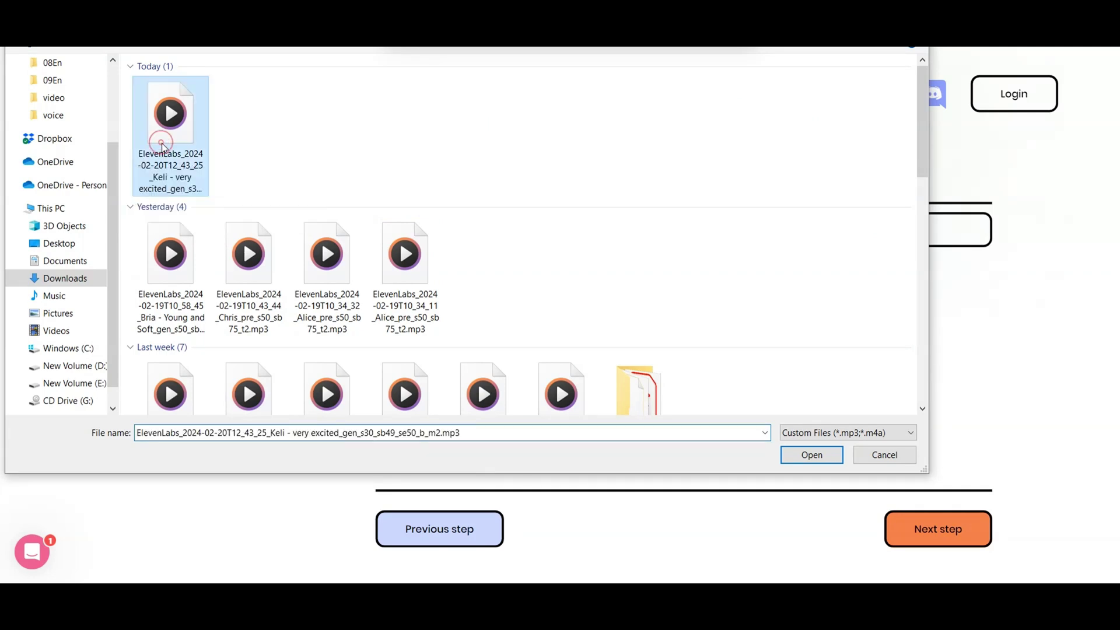
{"action": "left_click", "coordinate": [813, 455]}
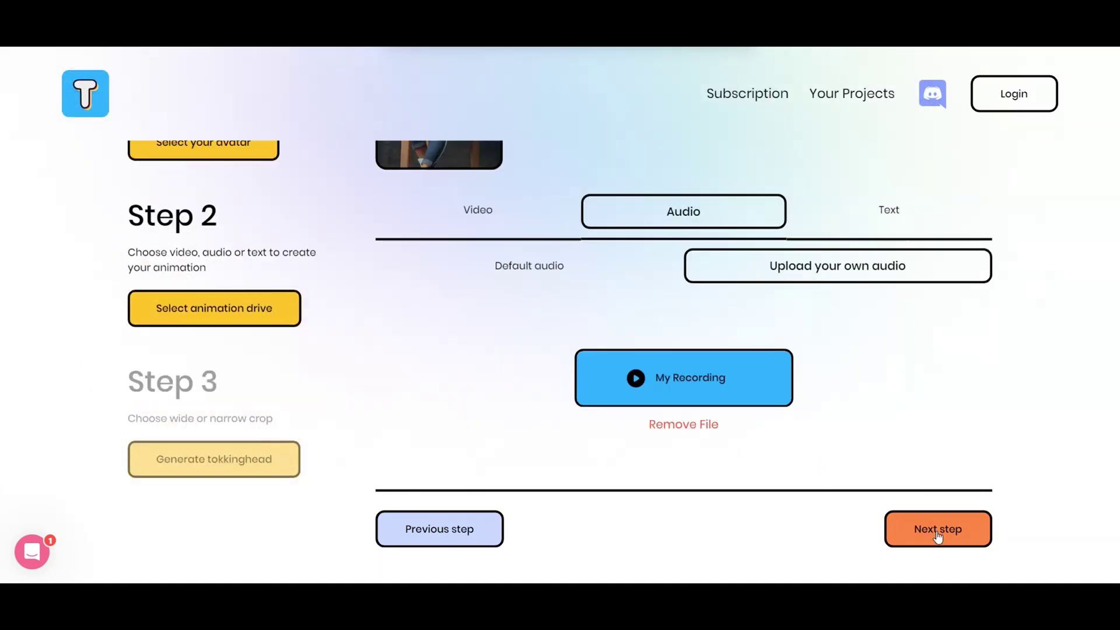
Choose the head-and-shoulders default avatar crop and generate the Tokkinghead video.
{"action": "left_click", "coordinate": [938, 531]}
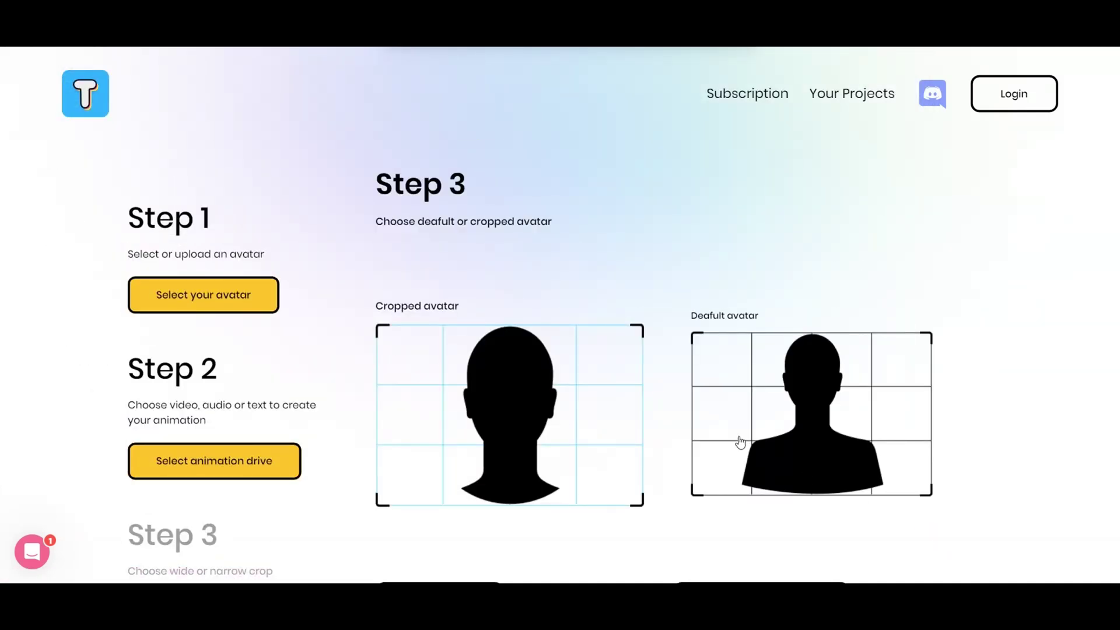
{"action": "scroll", "coordinate": [740, 441], "scroll_direction": "down", "scroll_amount": 2}
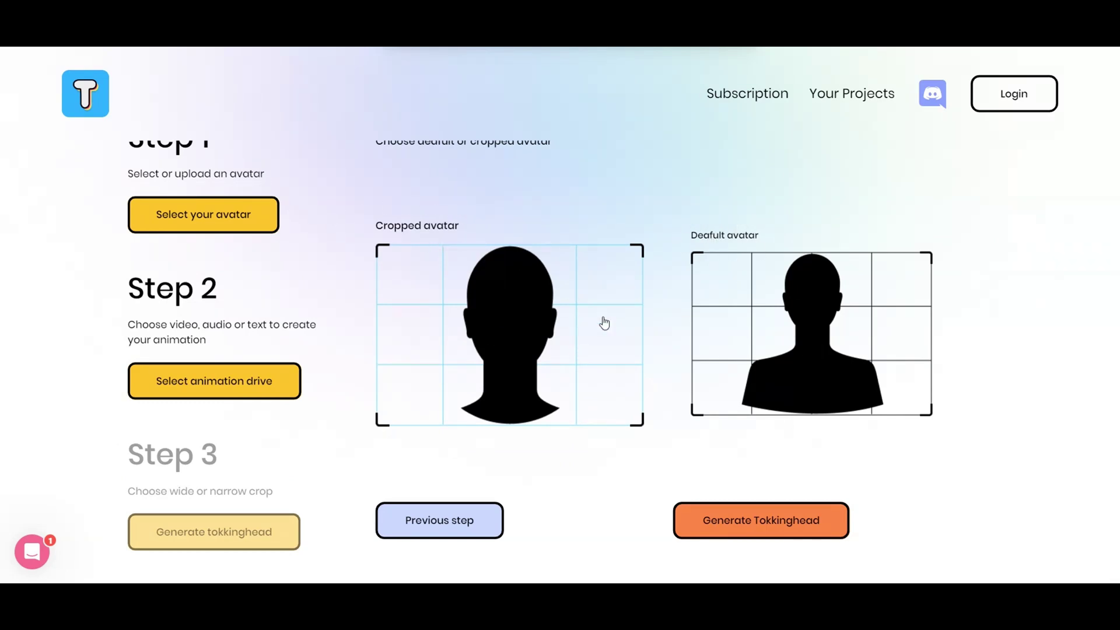
{"action": "left_click", "coordinate": [805, 375]}
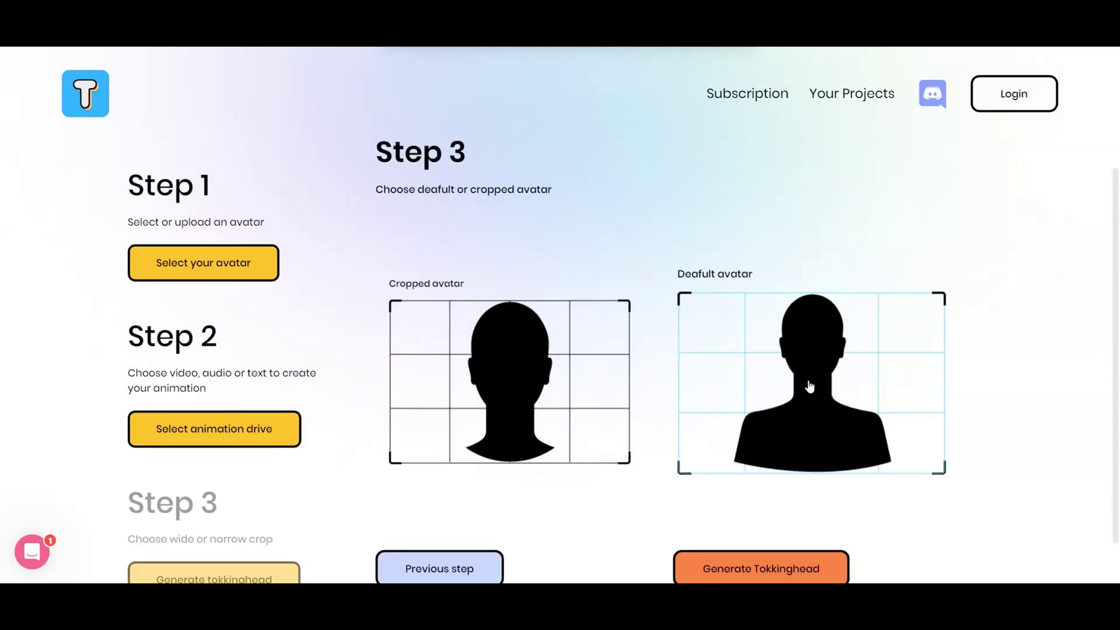
{"action": "scroll", "coordinate": [799, 426], "scroll_direction": "down", "scroll_amount": 1}
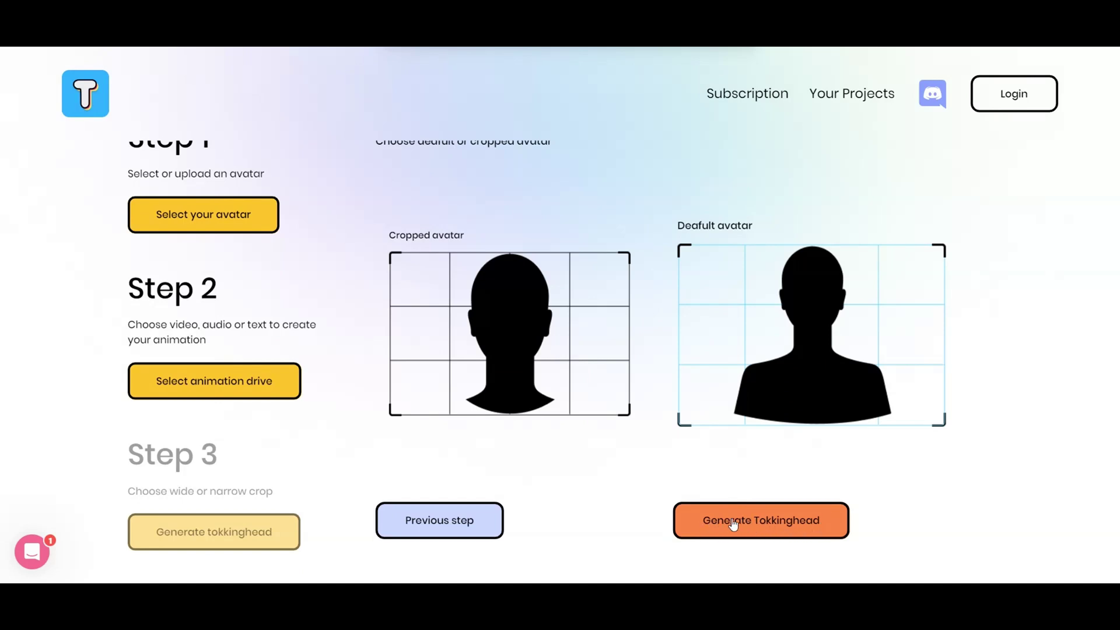
{"action": "left_click", "coordinate": [762, 520]}
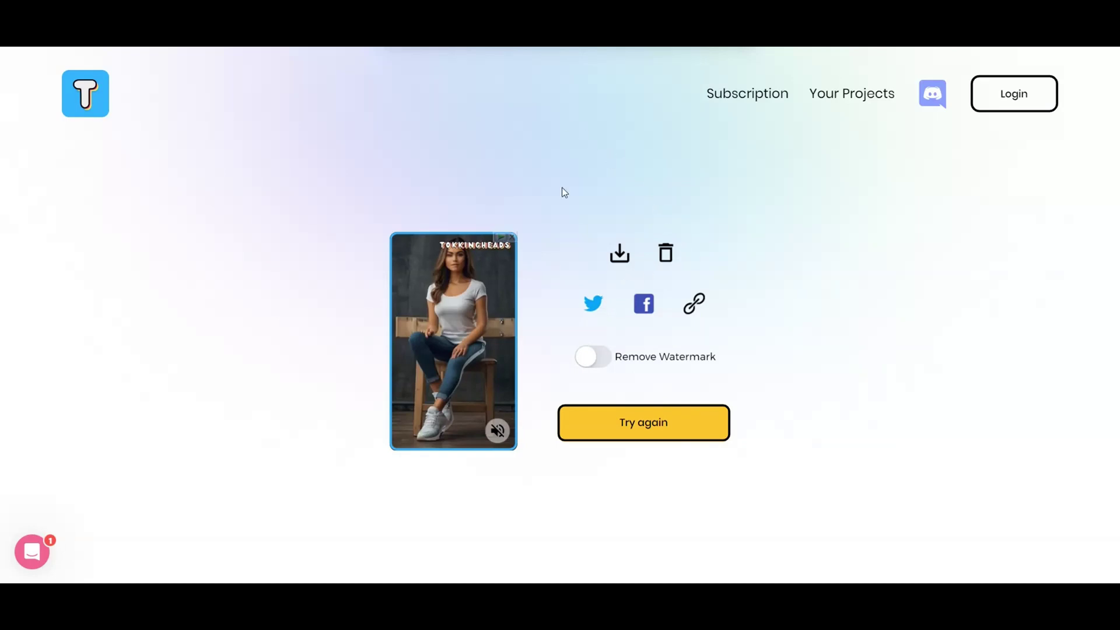
Toggle Remove Watermark on the finished video, bringing up the Tokkingheads sign-in prompt.
{"action": "left_click", "coordinate": [589, 357]}
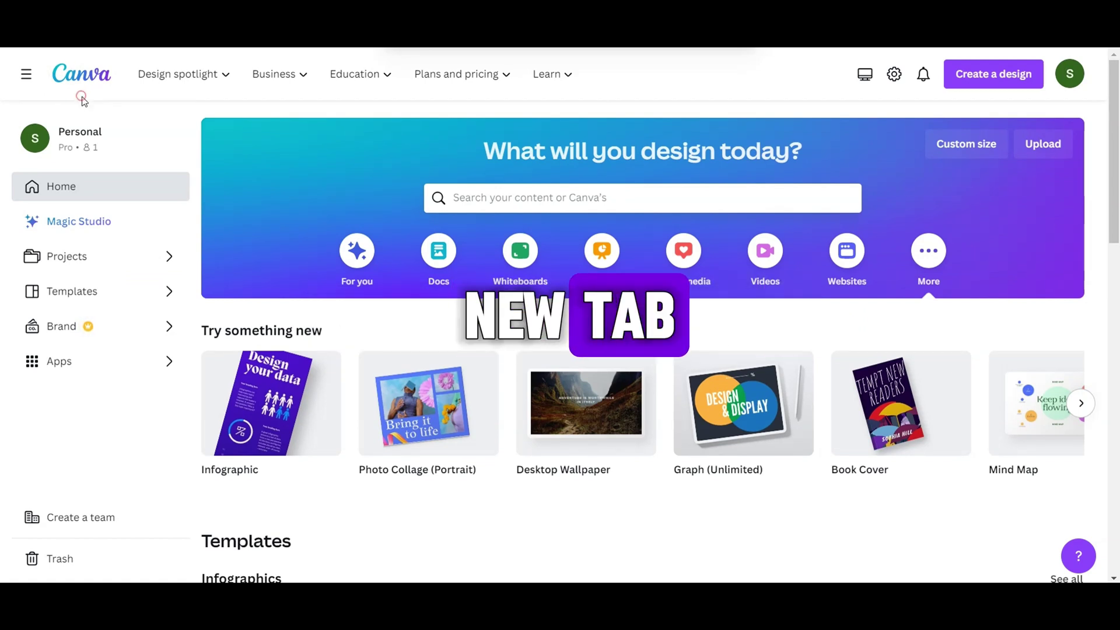
Create a Your Story design, upload the avatar image and enlarge it to nearly fill the page.
{"action": "left_click", "coordinate": [993, 74]}
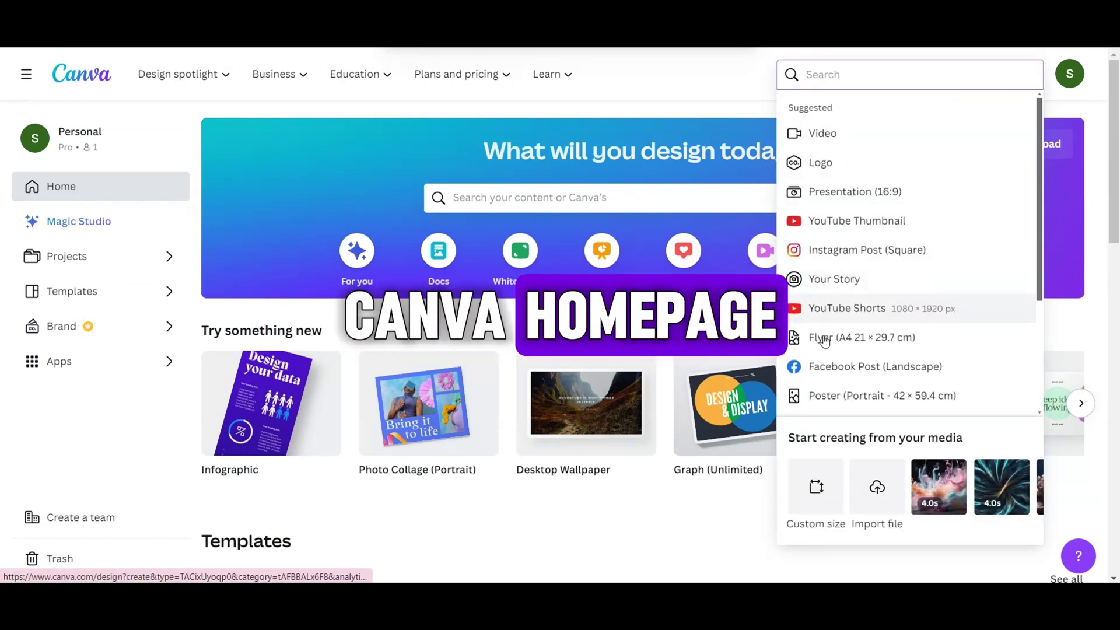
{"action": "scroll", "coordinate": [841, 350], "scroll_direction": "down", "scroll_amount": 3}
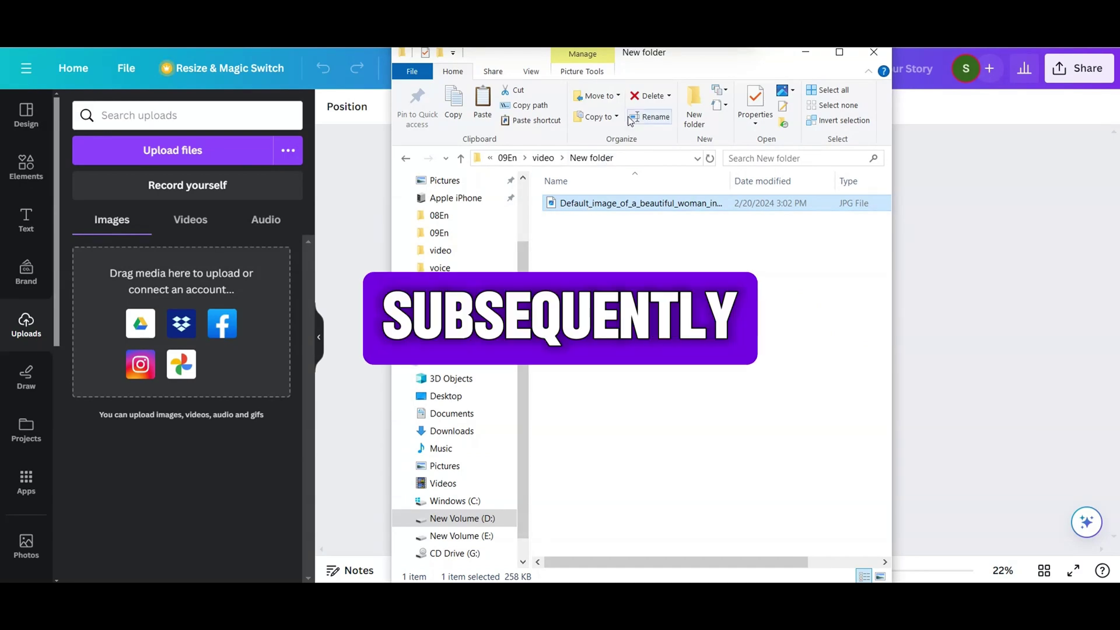
{"action": "left_click_drag", "start_coordinate": [639, 203], "coordinate": [190, 293]}
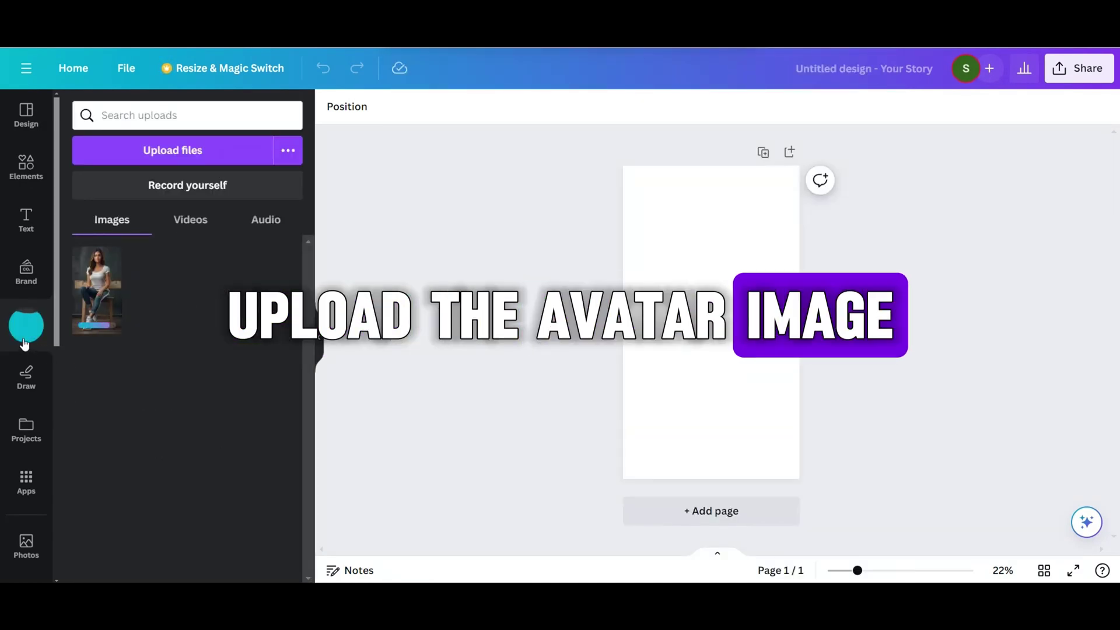
{"action": "left_click", "coordinate": [101, 296]}
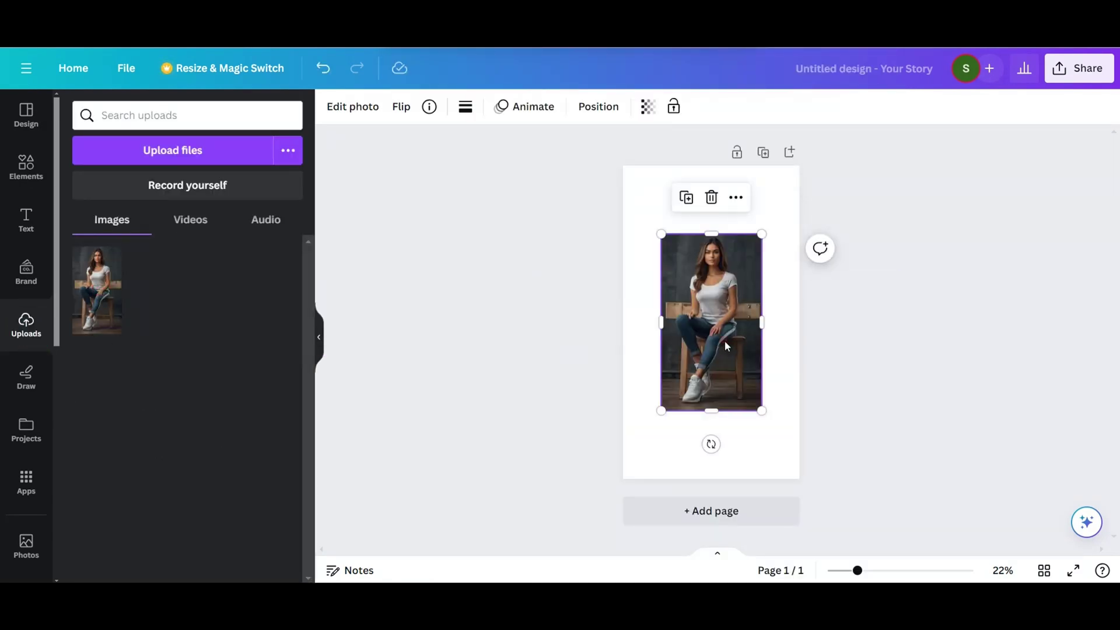
{"action": "left_click_drag", "start_coordinate": [726, 347], "coordinate": [689, 408]}
{"action": "left_click_drag", "start_coordinate": [723, 303], "coordinate": [800, 212]}
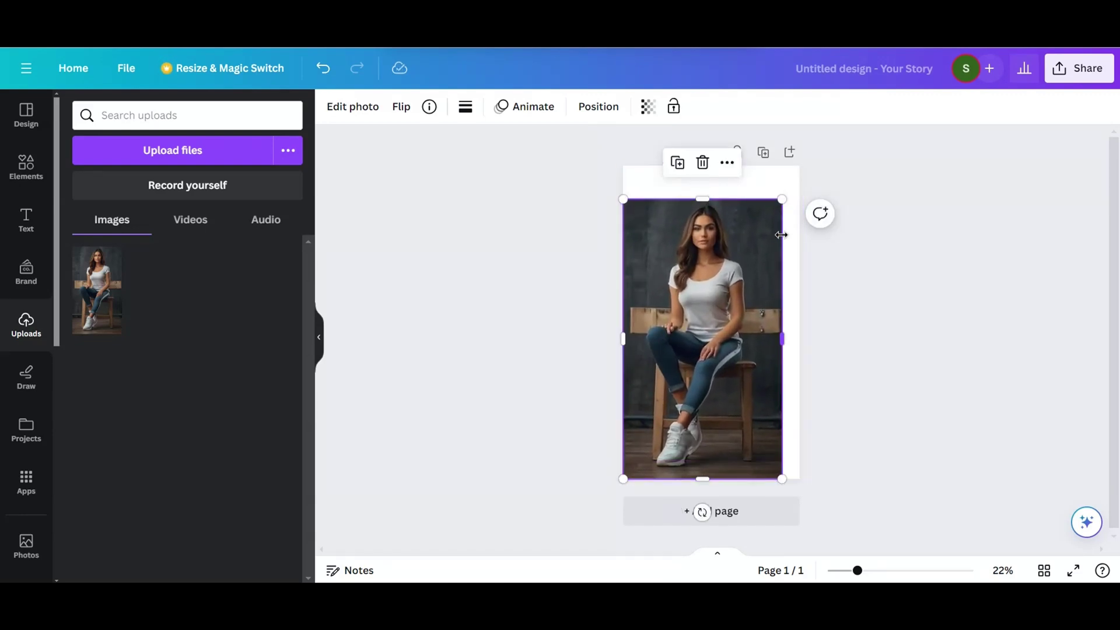
Run Magic Expand at 9:16 with the frame covering the whole story page, producing four variants.
{"action": "left_click", "coordinate": [354, 107]}
{"action": "left_click", "coordinate": [274, 131]}
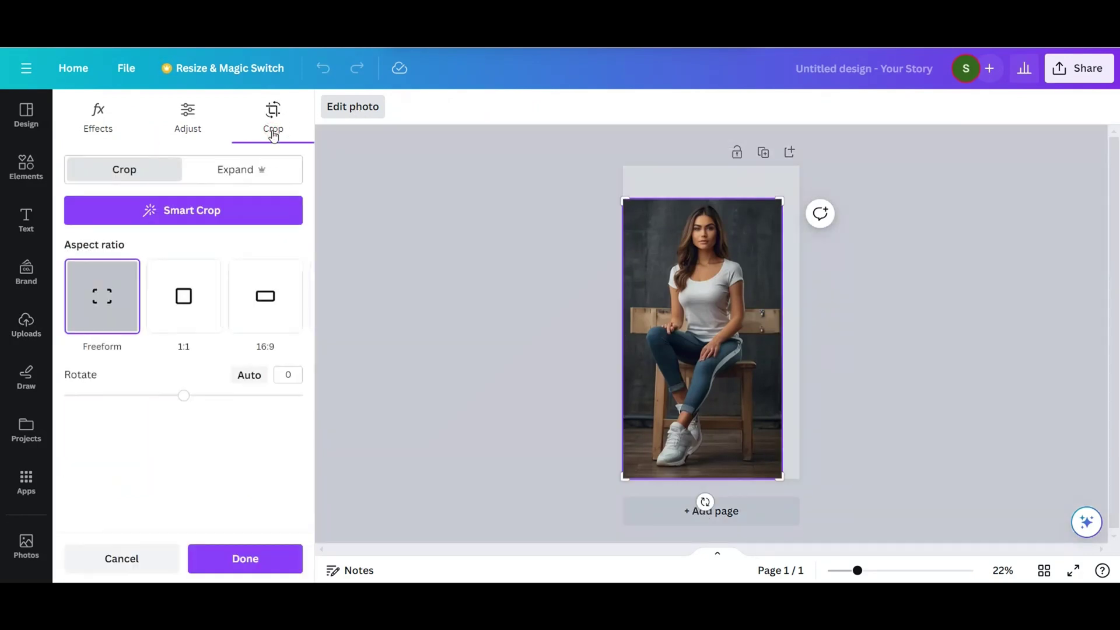
{"action": "left_click", "coordinate": [242, 171]}
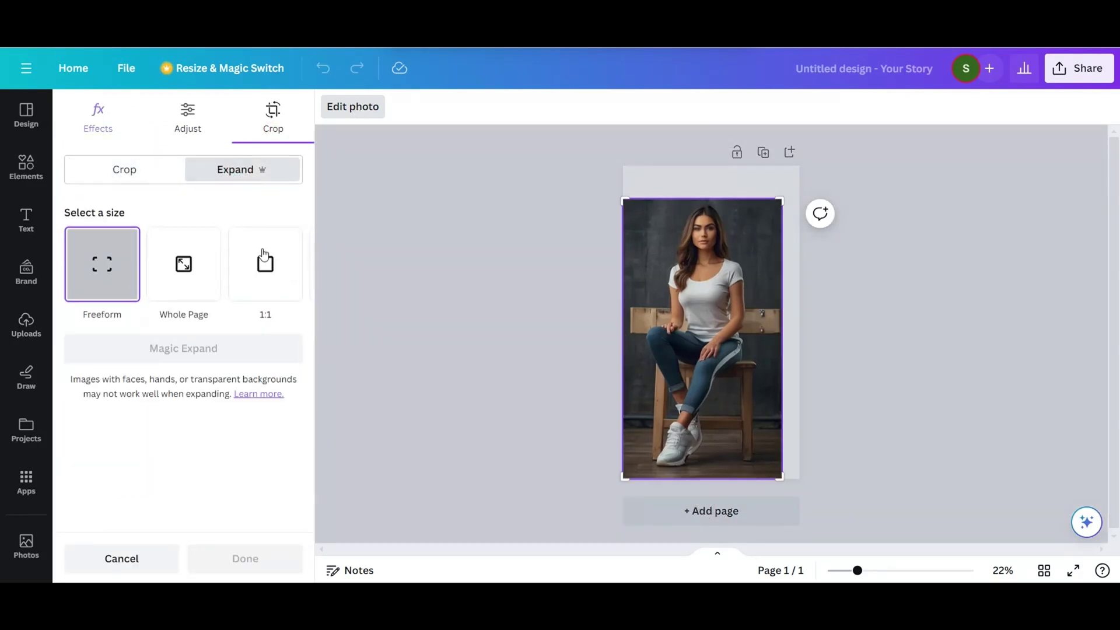
{"action": "left_click", "coordinate": [297, 265]}
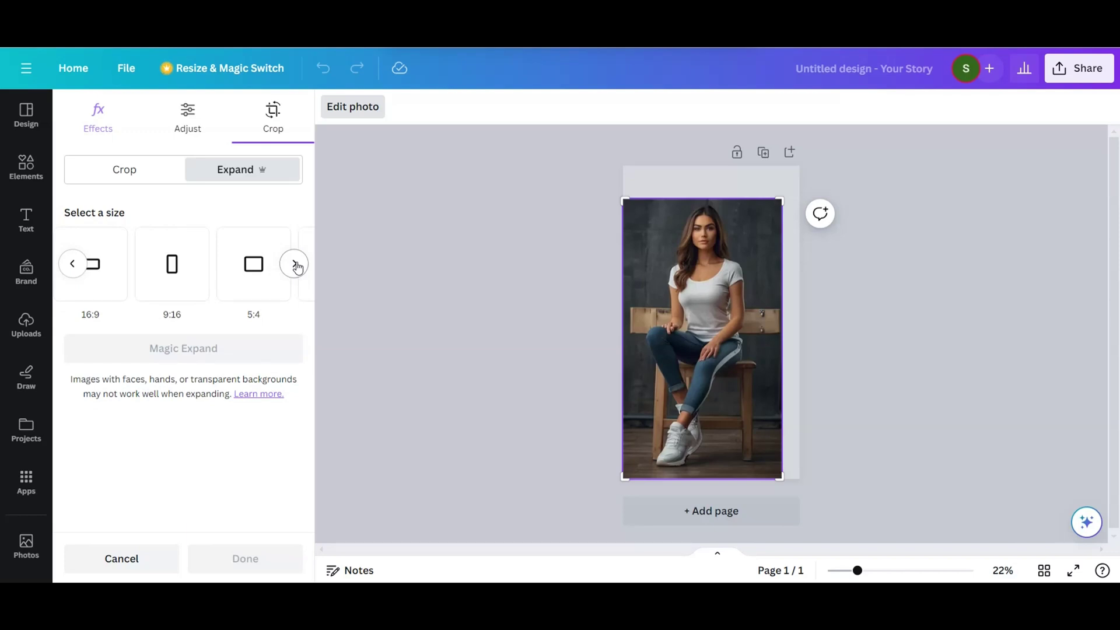
{"action": "left_click", "coordinate": [173, 265]}
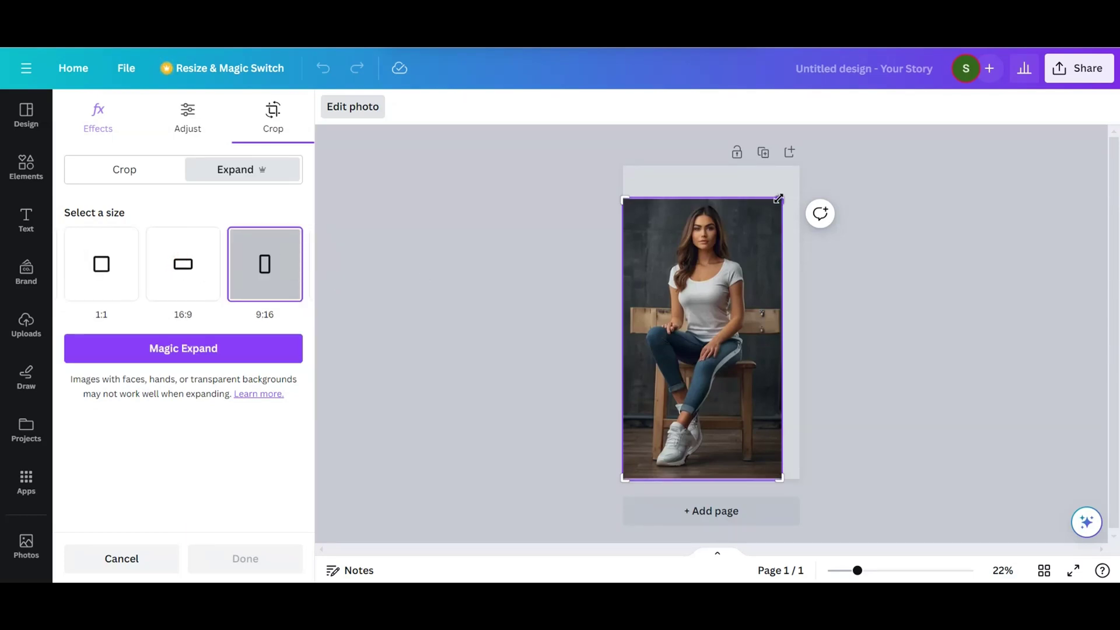
{"action": "left_click_drag", "start_coordinate": [791, 192], "coordinate": [800, 176]}
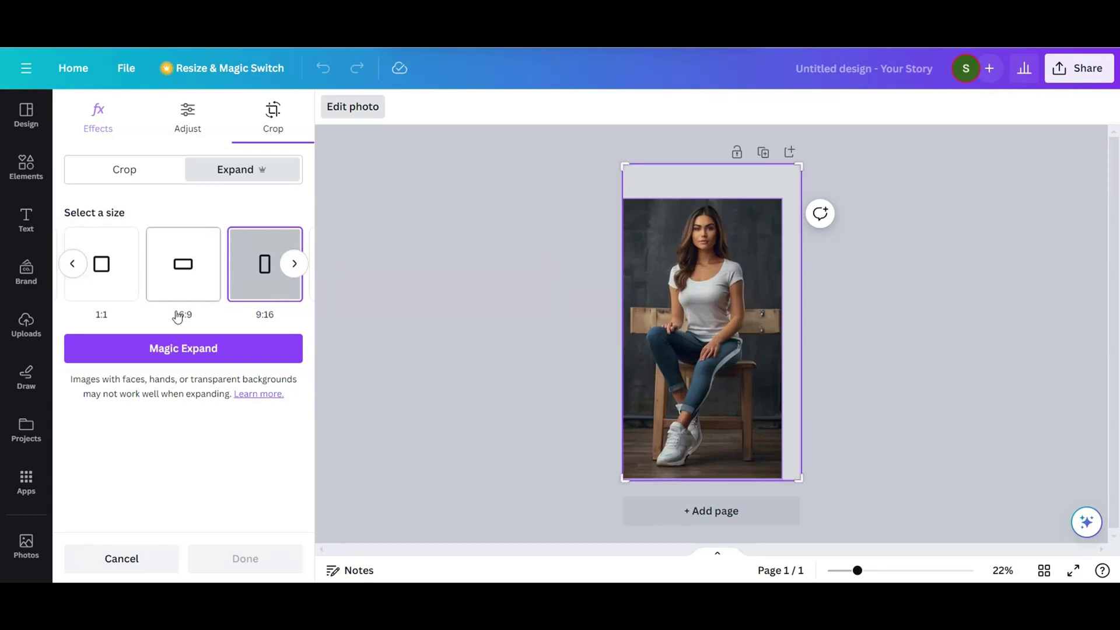
{"action": "left_click", "coordinate": [188, 350]}
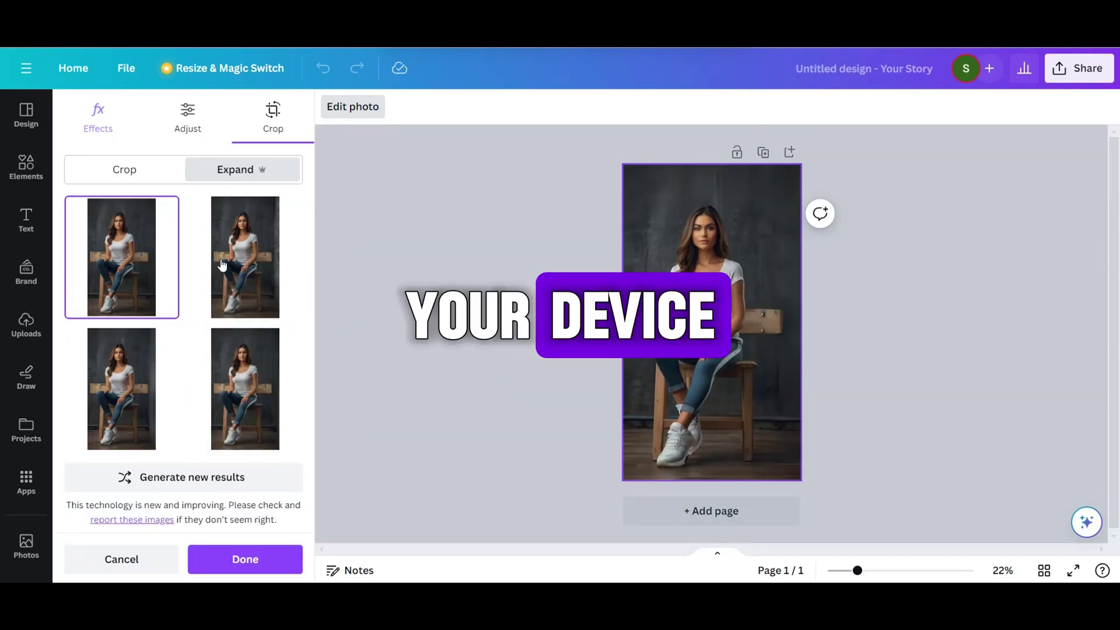
Keep the first Expand result and download the Story design as a PNG image.
{"action": "left_click", "coordinate": [121, 283]}
{"action": "left_click", "coordinate": [1079, 68]}
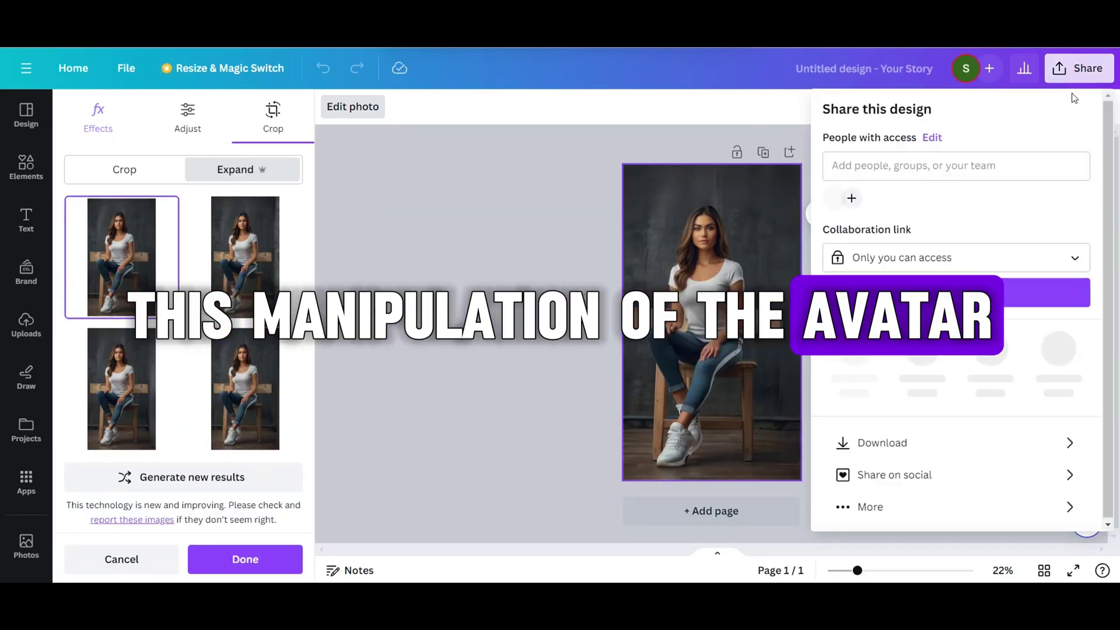
{"action": "left_click", "coordinate": [884, 435]}
{"action": "left_click", "coordinate": [946, 340]}
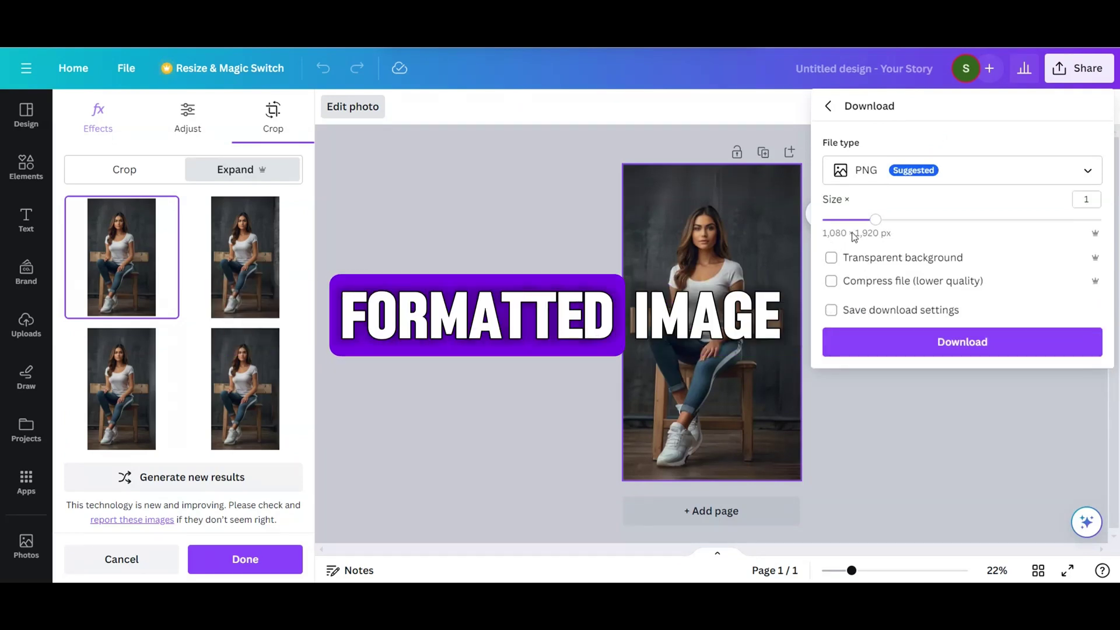
{"action": "left_click", "coordinate": [923, 348]}
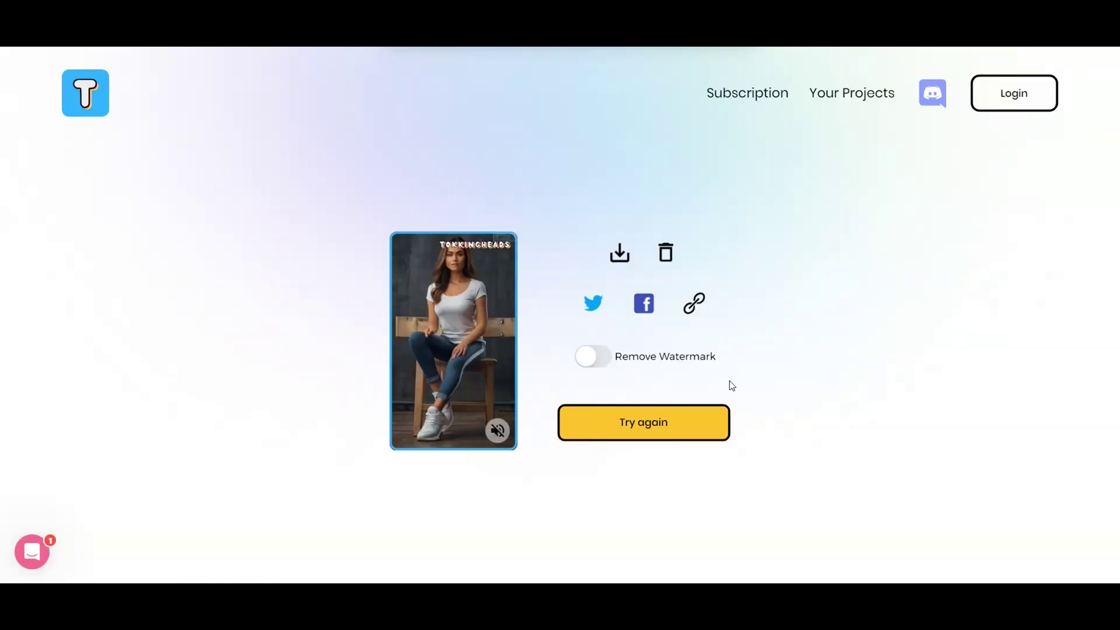
Start a new Tokkinghead, replace the old photo with the expanded avatar PNG and proceed to animation audio.
{"action": "left_click", "coordinate": [85, 99]}
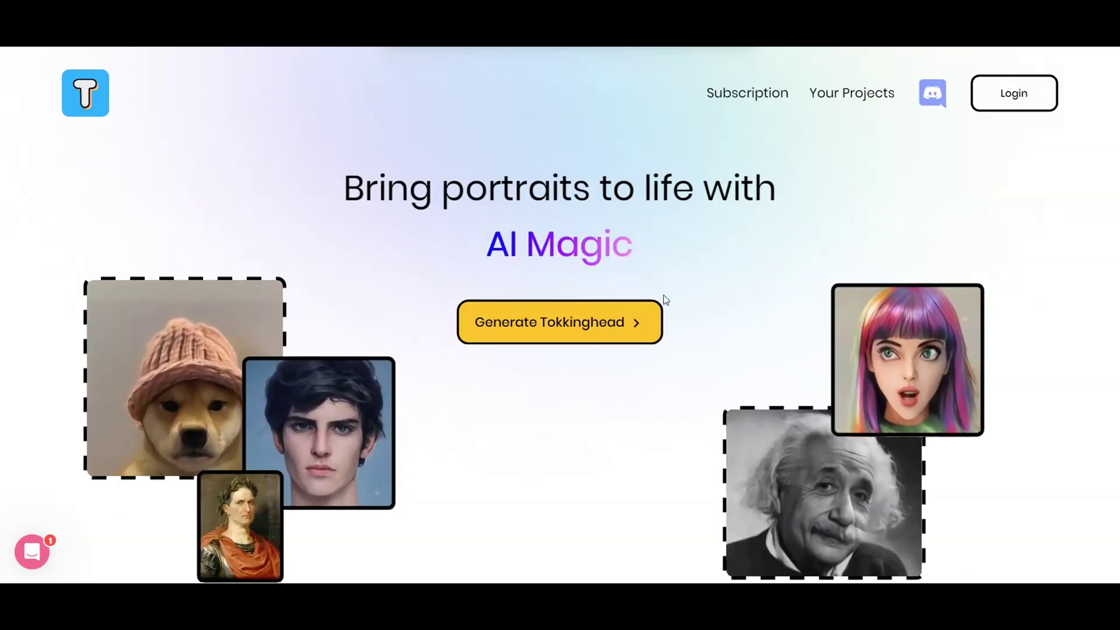
{"action": "left_click", "coordinate": [552, 322]}
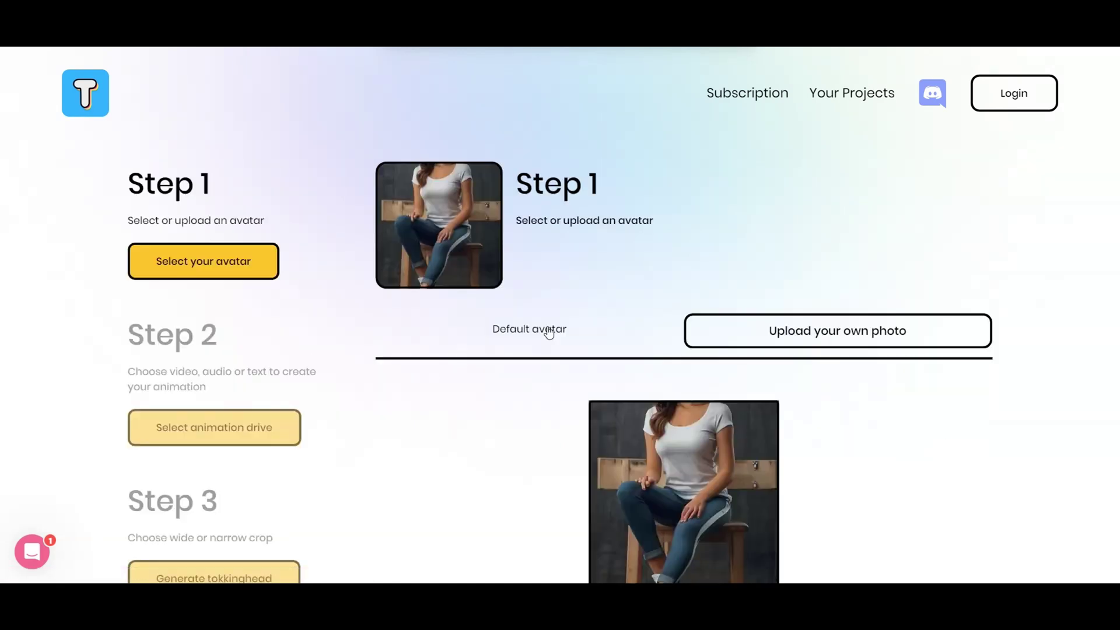
{"action": "scroll", "coordinate": [676, 435], "scroll_direction": "down", "scroll_amount": 2}
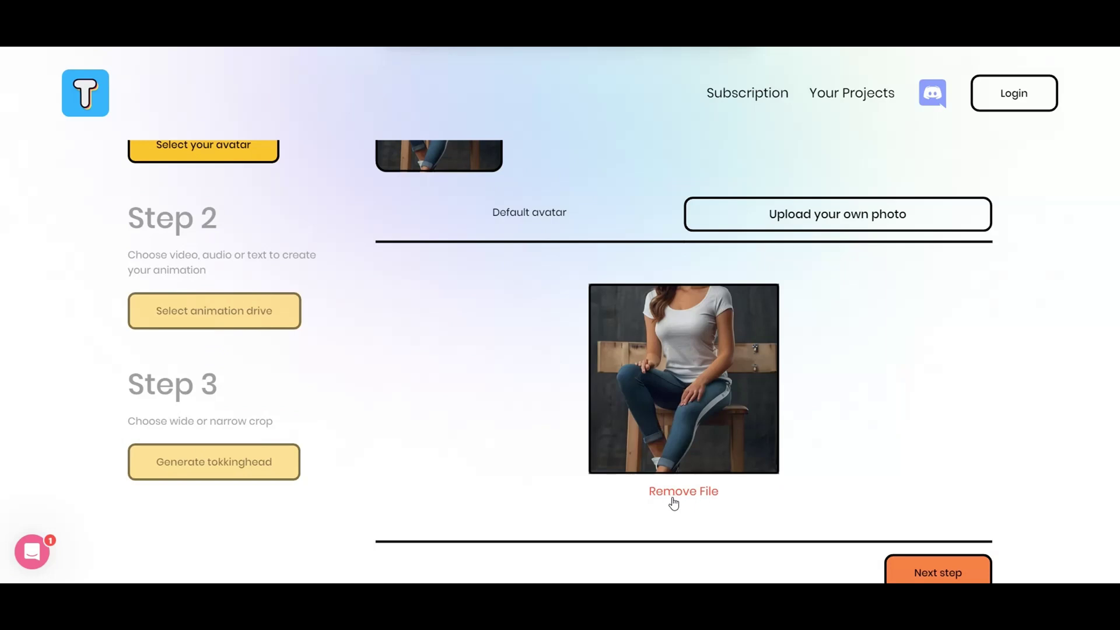
{"action": "left_click", "coordinate": [685, 495]}
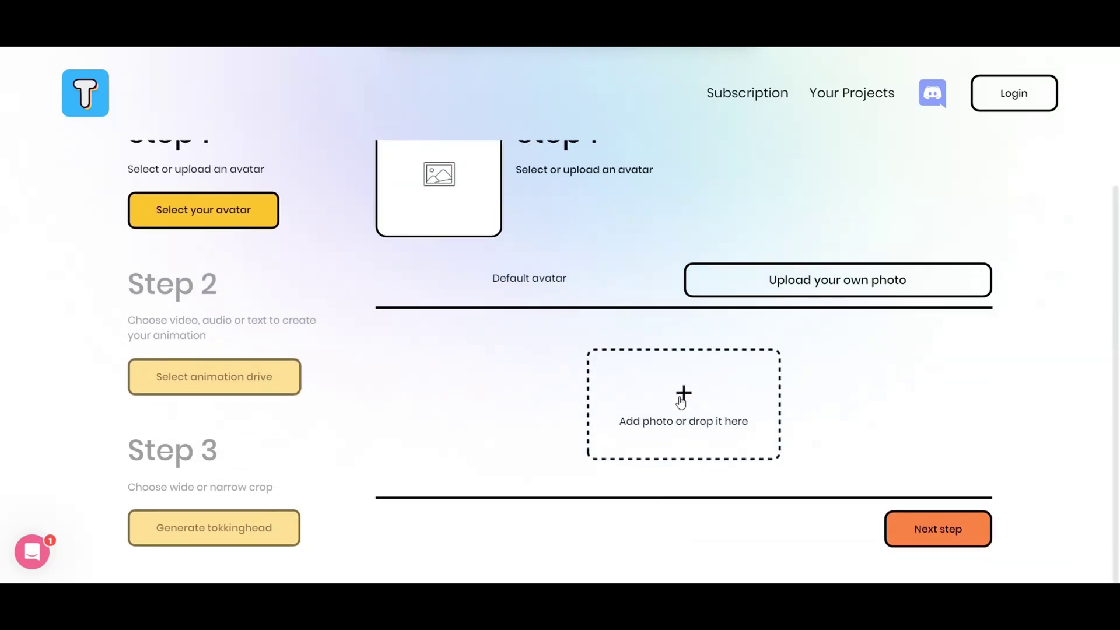
{"action": "left_click", "coordinate": [685, 399]}
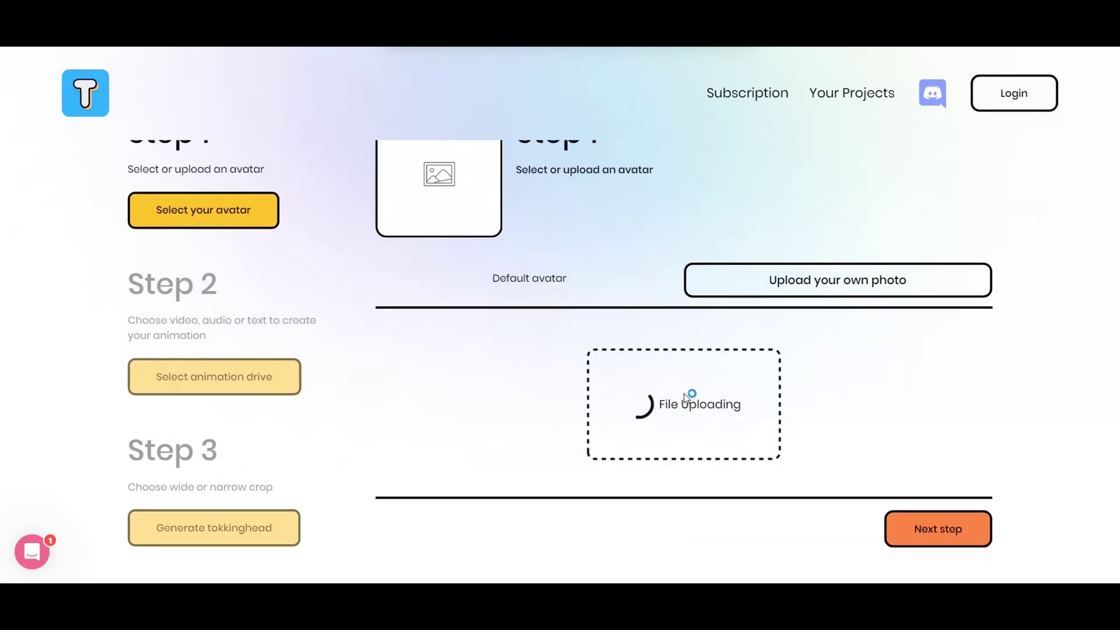
{"action": "scroll", "coordinate": [672, 456], "scroll_direction": "down", "scroll_amount": 2}
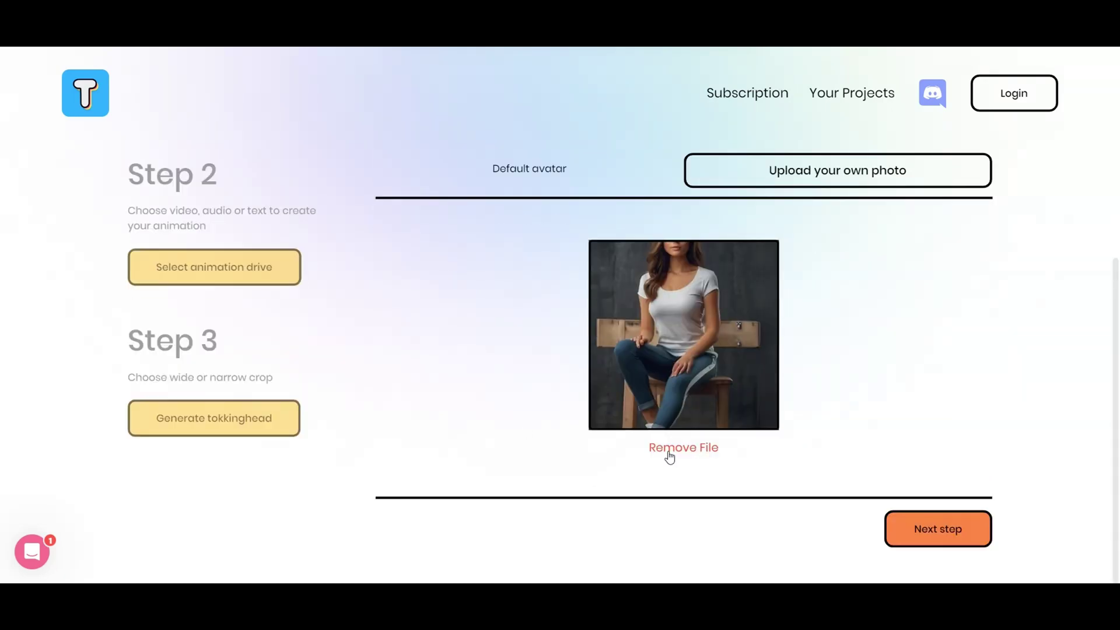
{"action": "left_click", "coordinate": [939, 530]}
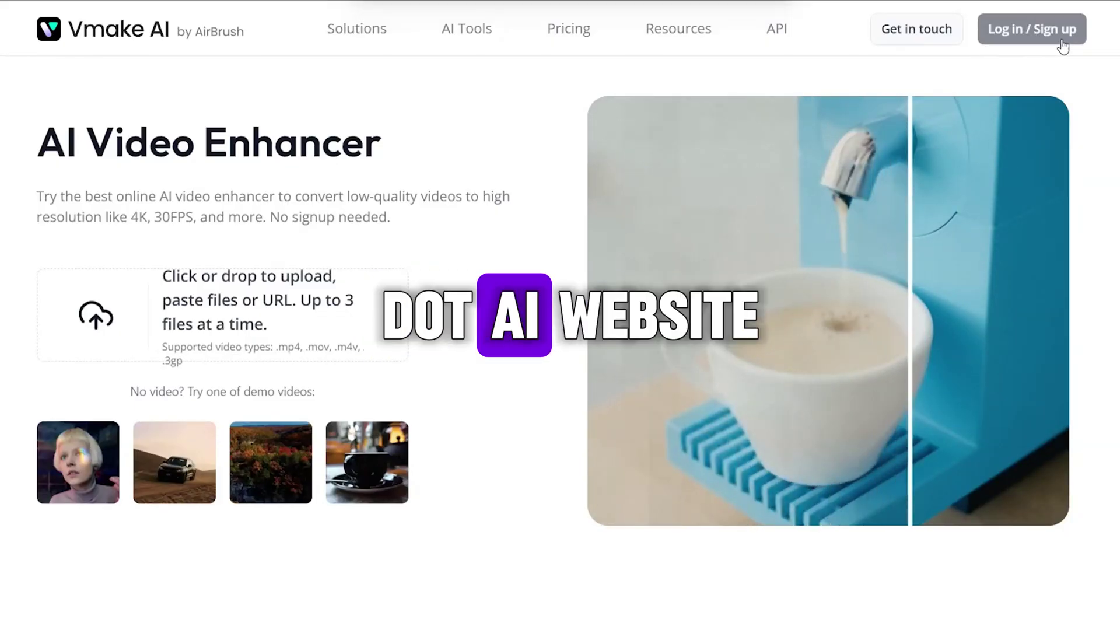
Sign in to Vmake AI and upload the talking-avatar video to the AI Video Enhancer.
{"action": "left_click", "coordinate": [1018, 40]}
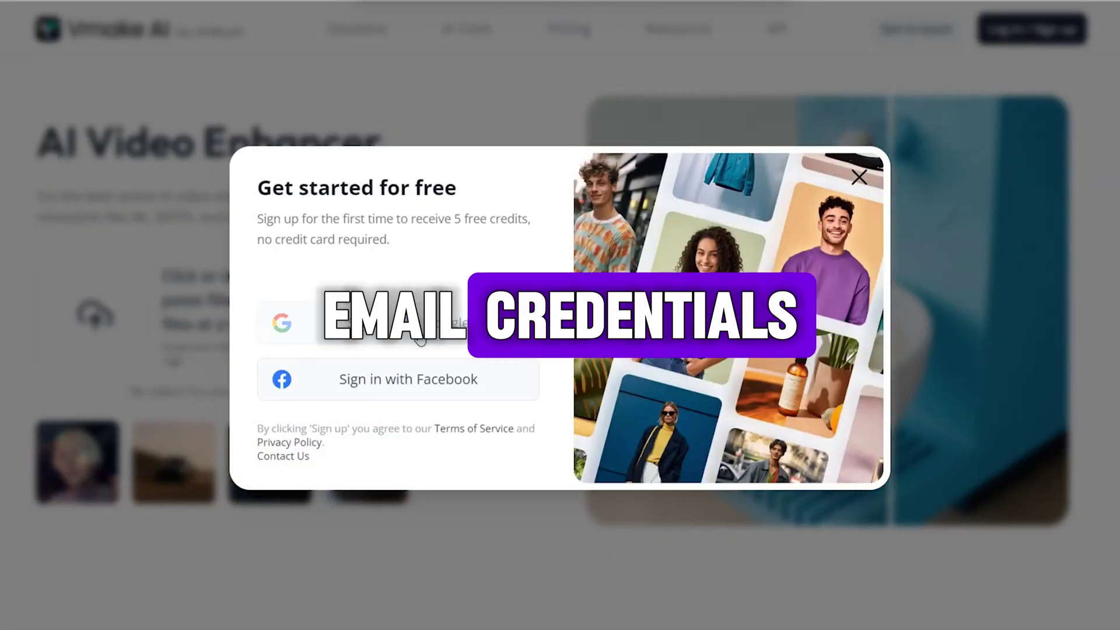
{"action": "left_click", "coordinate": [450, 470]}
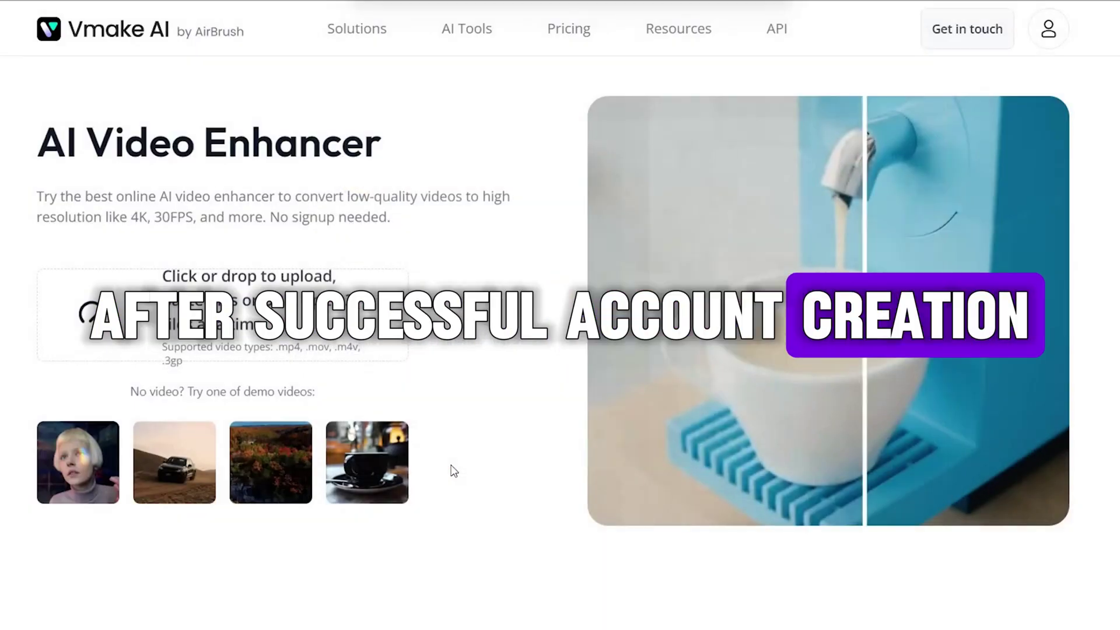
{"action": "left_click", "coordinate": [205, 322]}
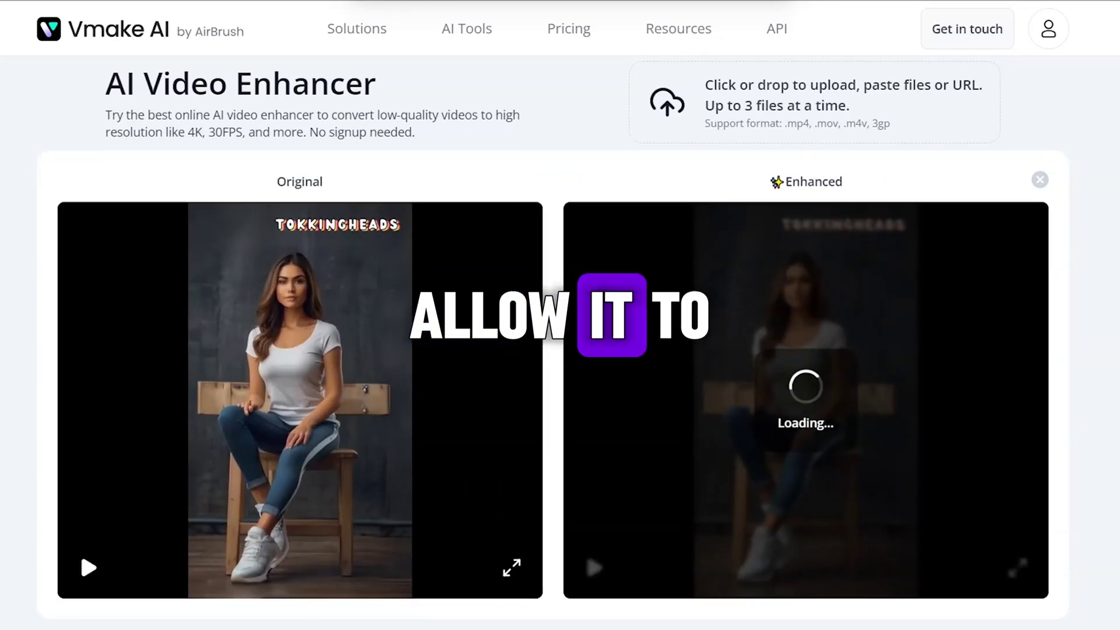
{"action": "scroll", "coordinate": [560, 351], "scroll_direction": "down", "scroll_amount": 1}
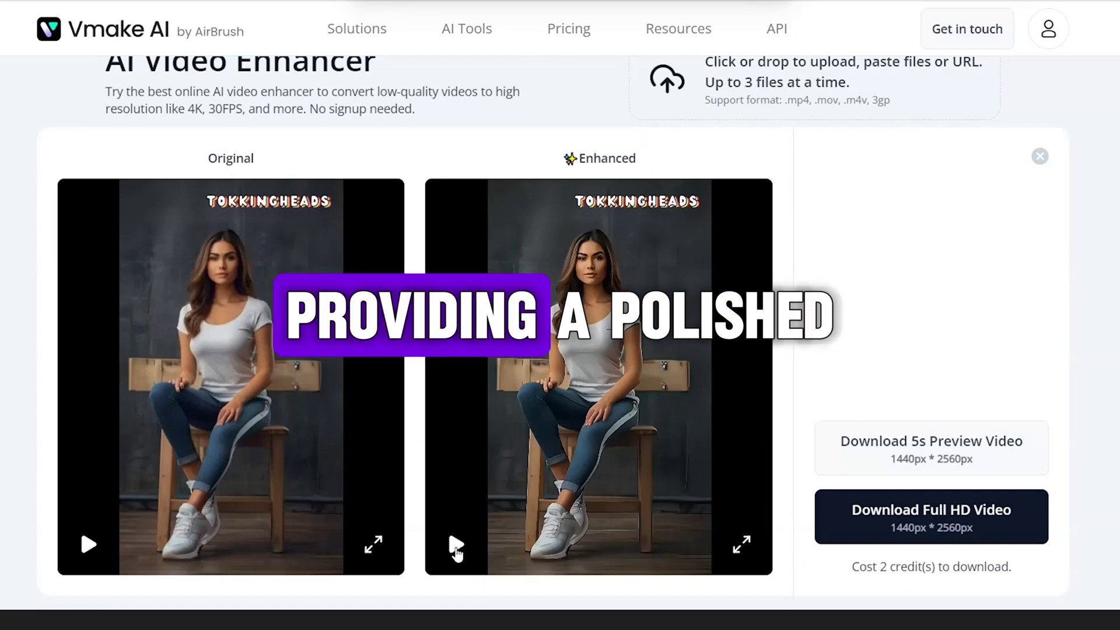
Compare the original and enhanced previews and request the Full HD download.
{"action": "left_click", "coordinate": [455, 545]}
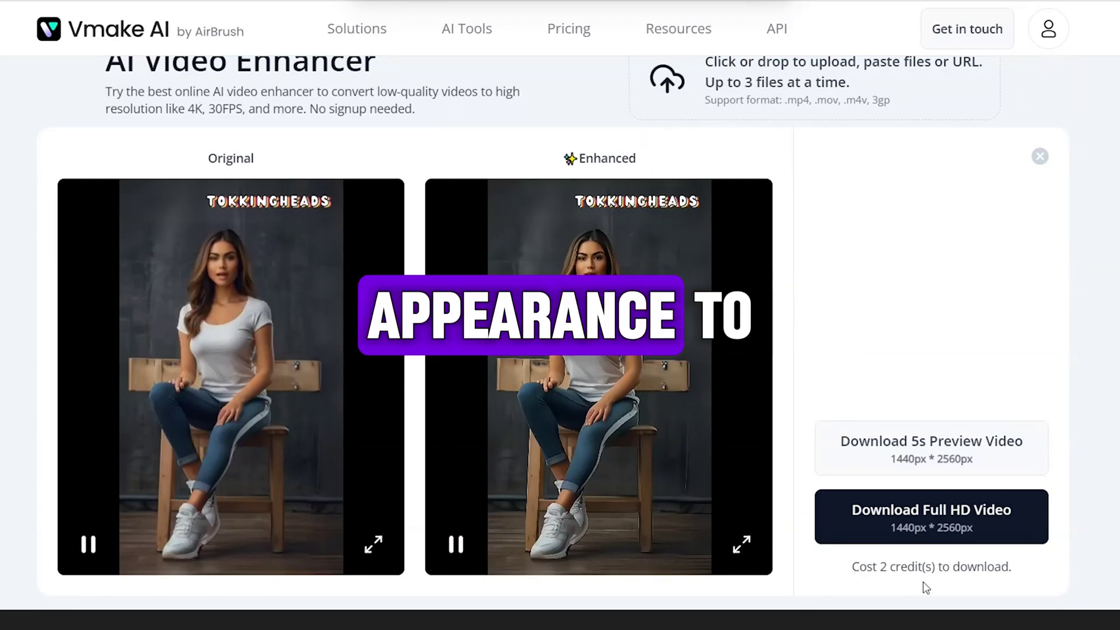
{"action": "left_click", "coordinate": [931, 517]}
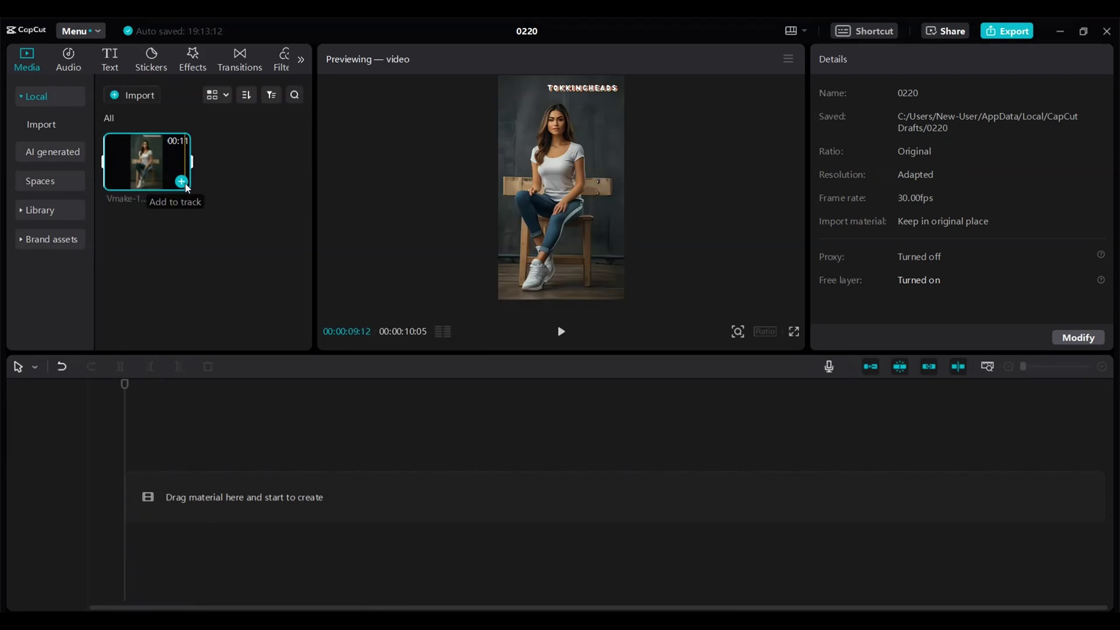
Place the enhanced clip on the timeline and scale it to 119% so the watermark leaves the frame.
{"action": "left_click", "coordinate": [182, 182]}
{"action": "left_click", "coordinate": [388, 505]}
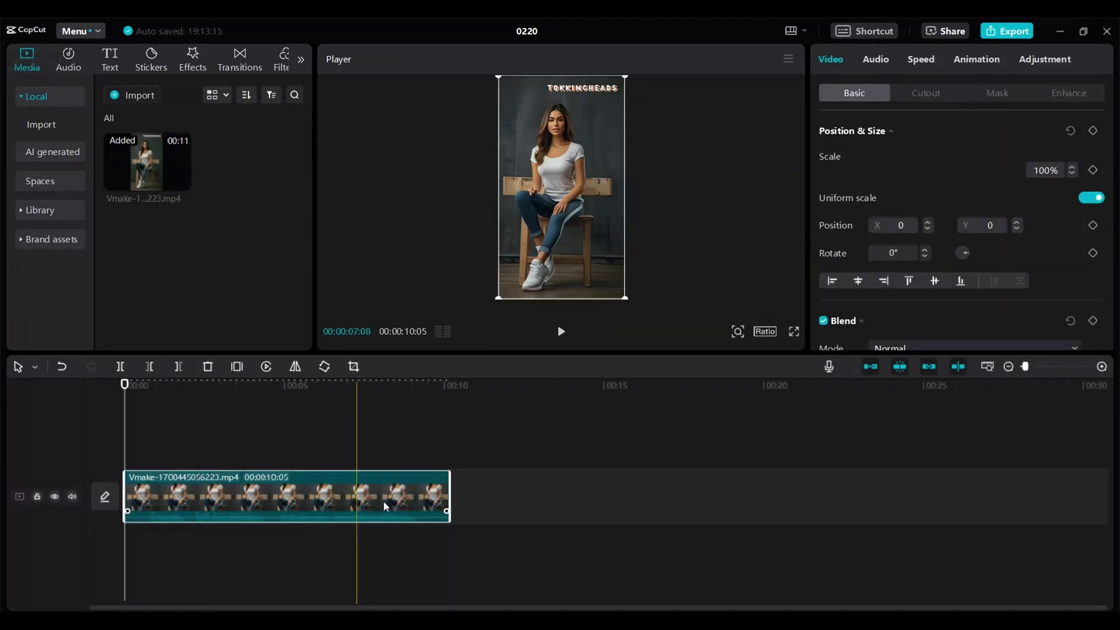
{"action": "mouse_move", "coordinate": [625, 78]}
{"action": "left_mouse_down"}
{"action": "mouse_move", "coordinate": [608, 106]}
{"action": "mouse_move", "coordinate": [624, 98]}
{"action": "left_mouse_up"}
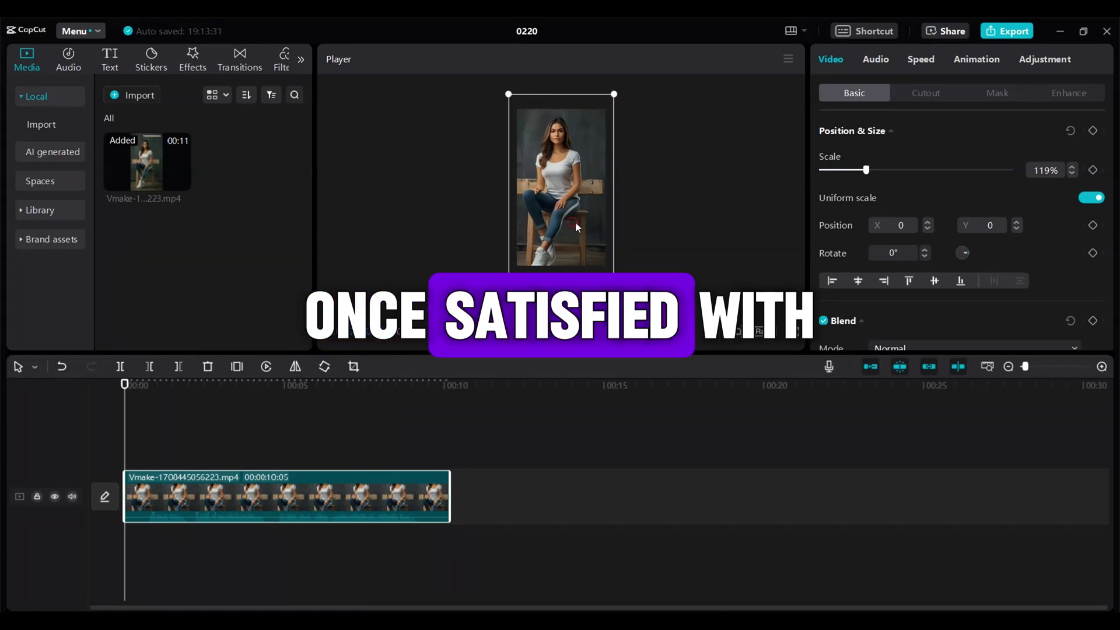
{"action": "left_click", "coordinate": [571, 219]}
Export the clip from CapCut at 4K resolution.
{"action": "left_click", "coordinate": [1005, 32]}
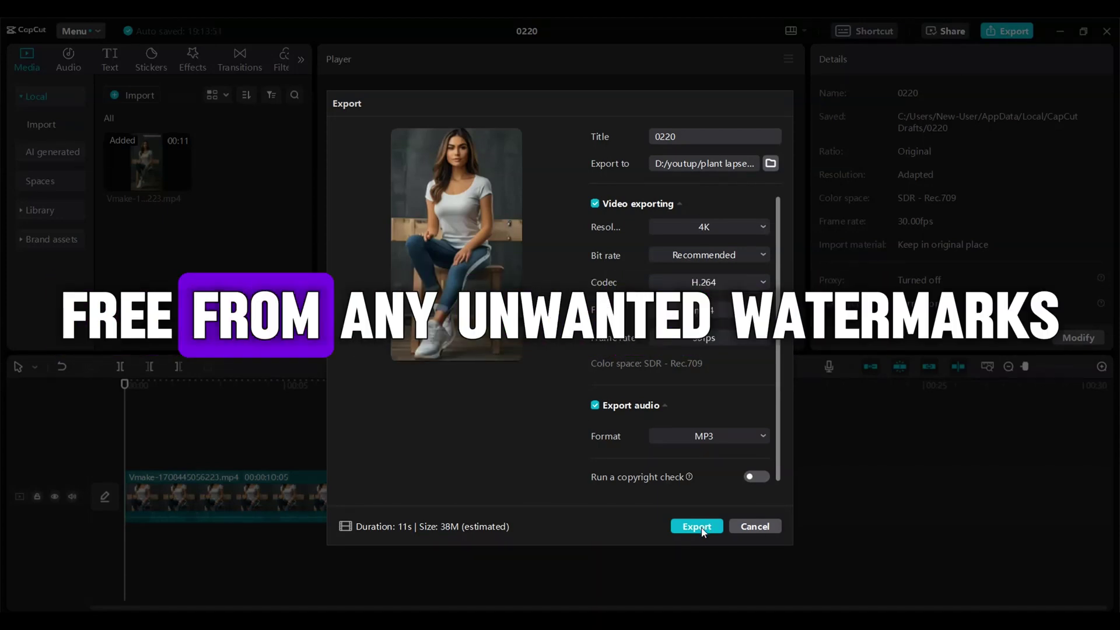
{"action": "left_click", "coordinate": [698, 526]}
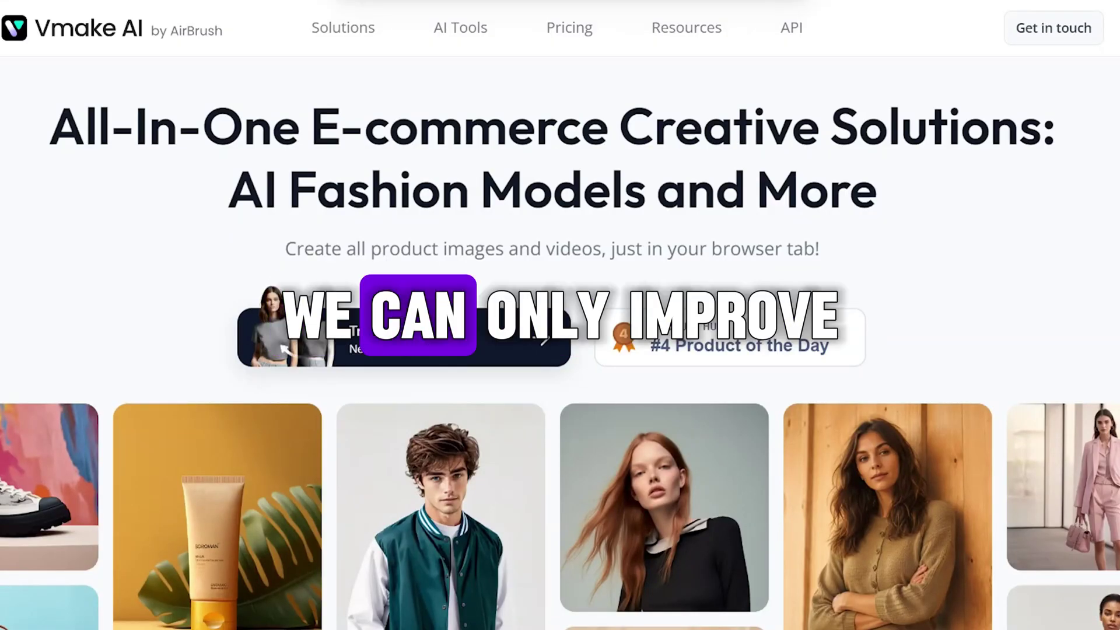
{"action": "scroll", "coordinate": [560, 350], "scroll_direction": "down", "scroll_amount": 5}
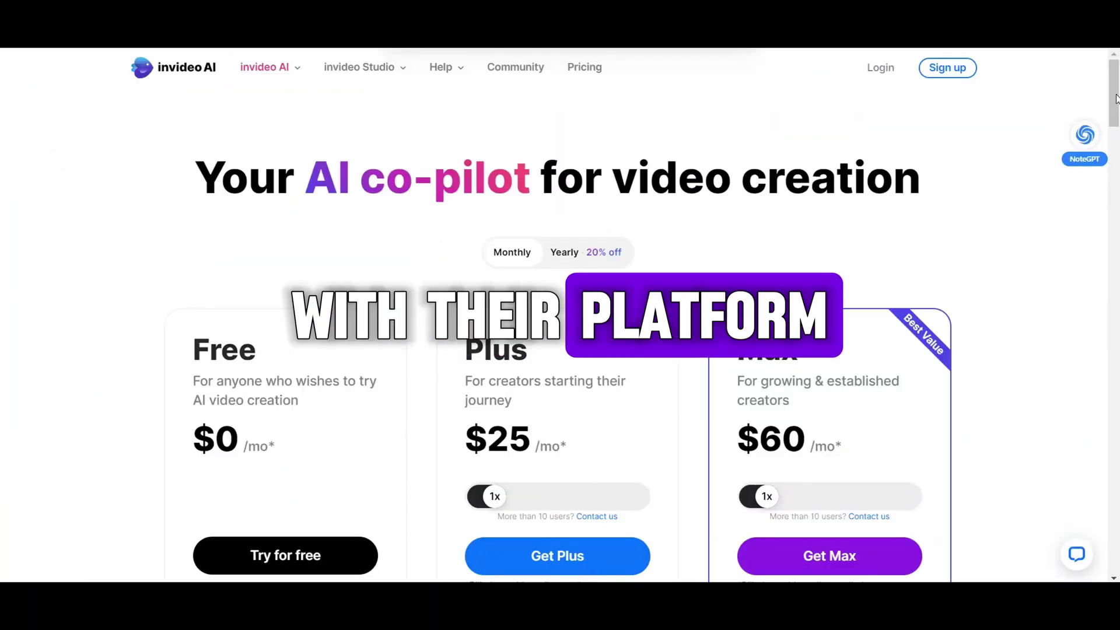
{"action": "scroll", "coordinate": [561, 350], "scroll_direction": "down", "scroll_amount": 5}
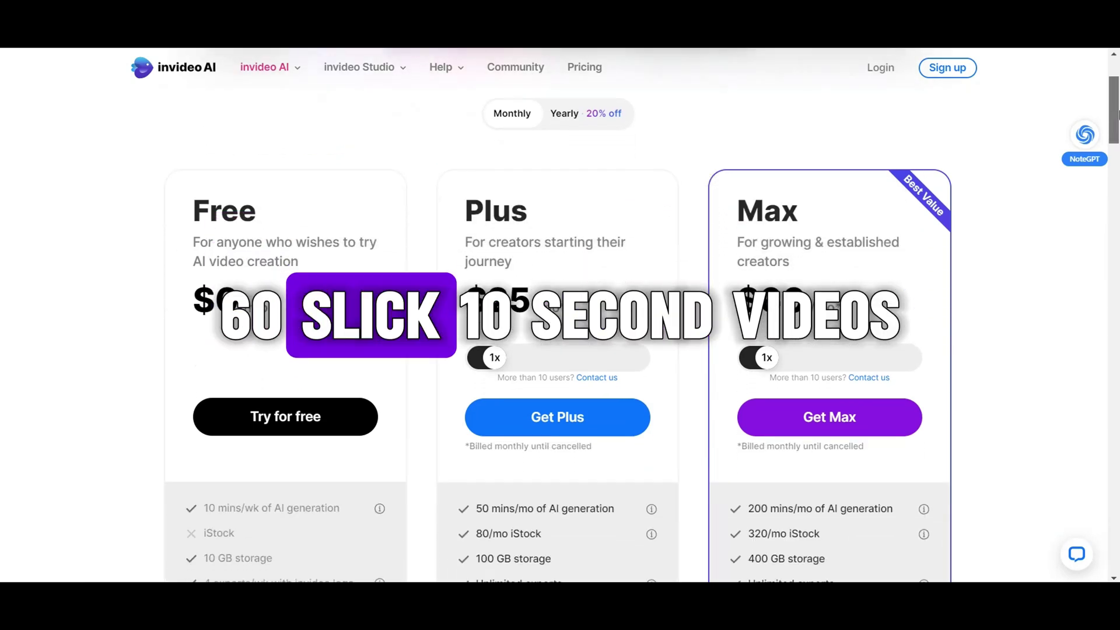
{"action": "scroll", "coordinate": [561, 351], "scroll_direction": "down", "scroll_amount": 2}
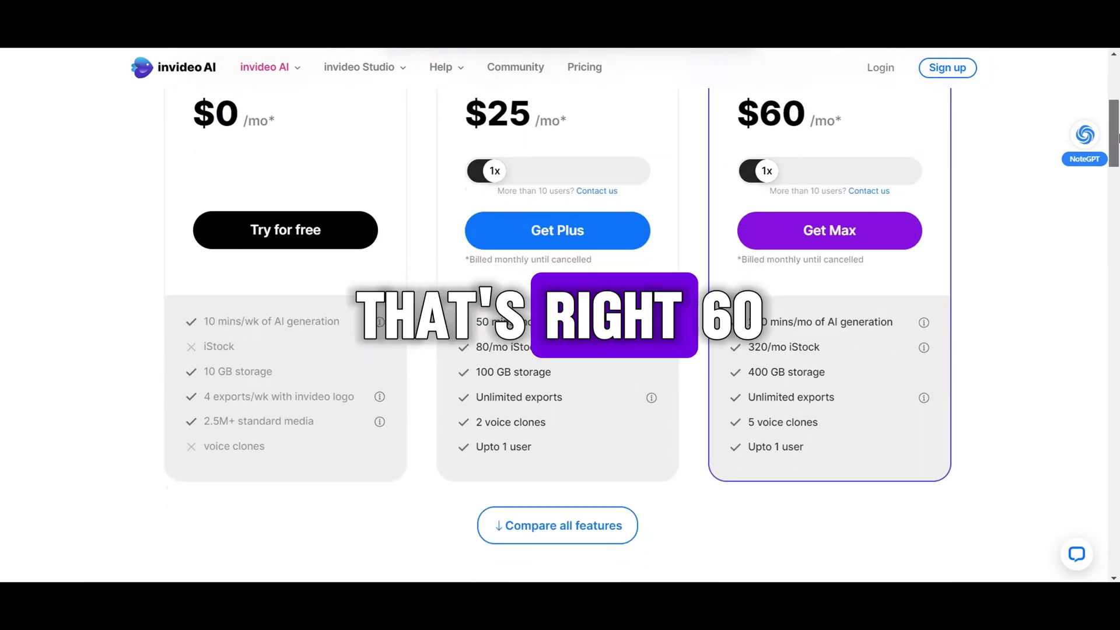
{"action": "scroll", "coordinate": [560, 350], "scroll_direction": "down", "scroll_amount": 2}
{"action": "scroll", "coordinate": [561, 351], "scroll_direction": "down", "scroll_amount": 1}
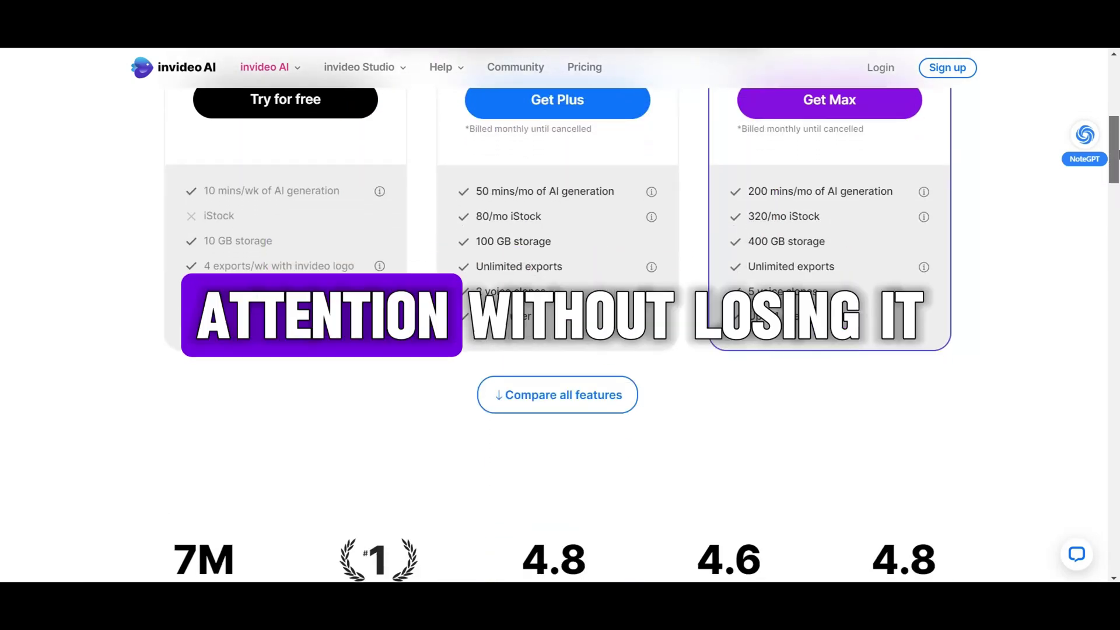
{"action": "scroll", "coordinate": [561, 351], "scroll_direction": "down", "scroll_amount": 1}
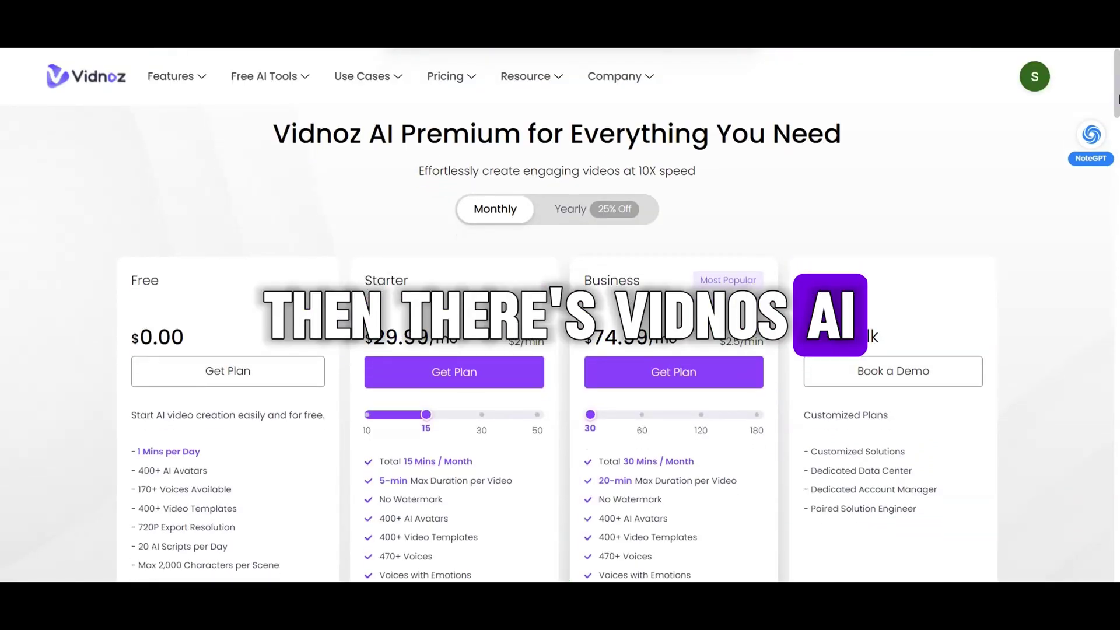
{"action": "scroll", "coordinate": [561, 351], "scroll_direction": "down", "scroll_amount": 2}
{"action": "scroll", "coordinate": [560, 351], "scroll_direction": "down", "scroll_amount": 2}
{"action": "scroll", "coordinate": [560, 350], "scroll_direction": "down", "scroll_amount": 1}
{"action": "scroll", "coordinate": [560, 351], "scroll_direction": "down", "scroll_amount": 1}
{"action": "scroll", "coordinate": [560, 350], "scroll_direction": "down", "scroll_amount": 1}
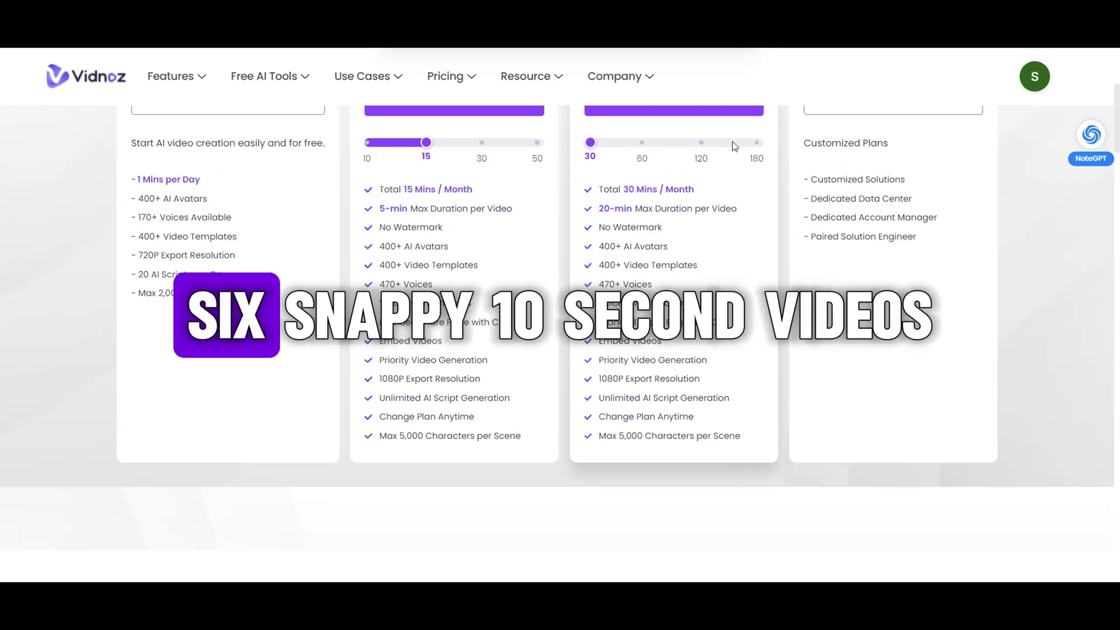